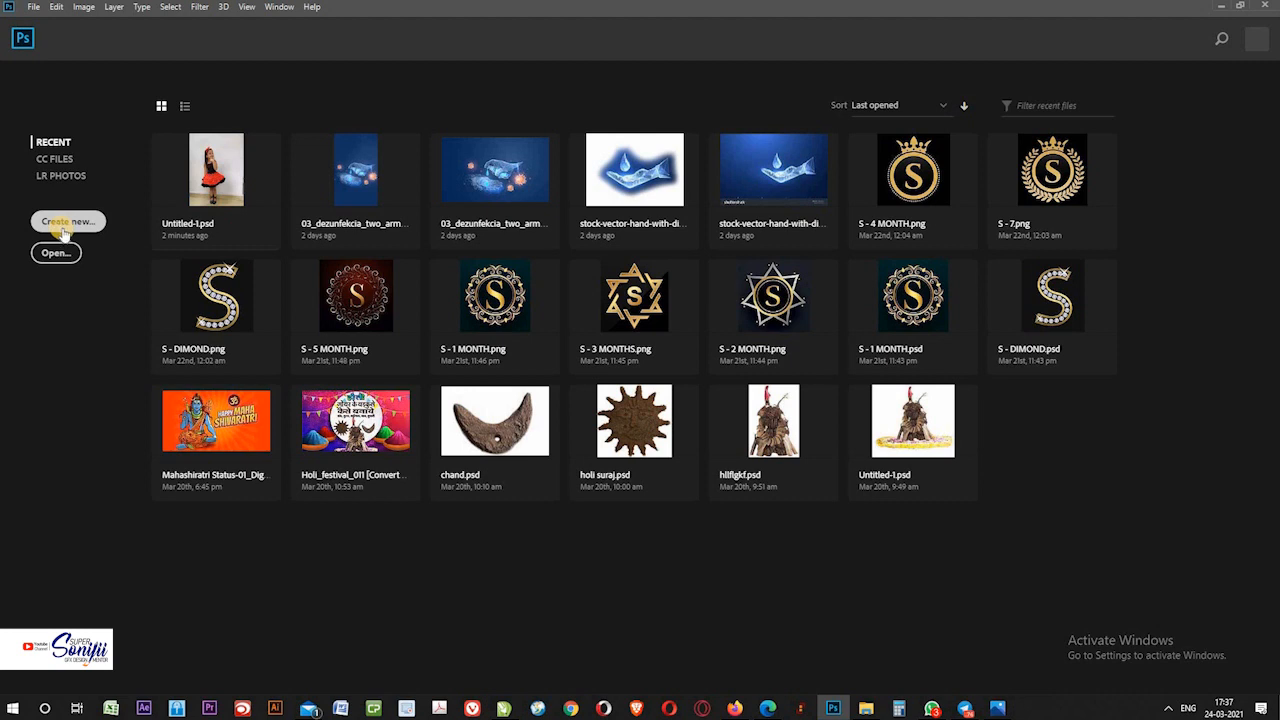
- Create a new document for the photo and set the image resolution to 300 pixels/inch
left_click(64, 222)
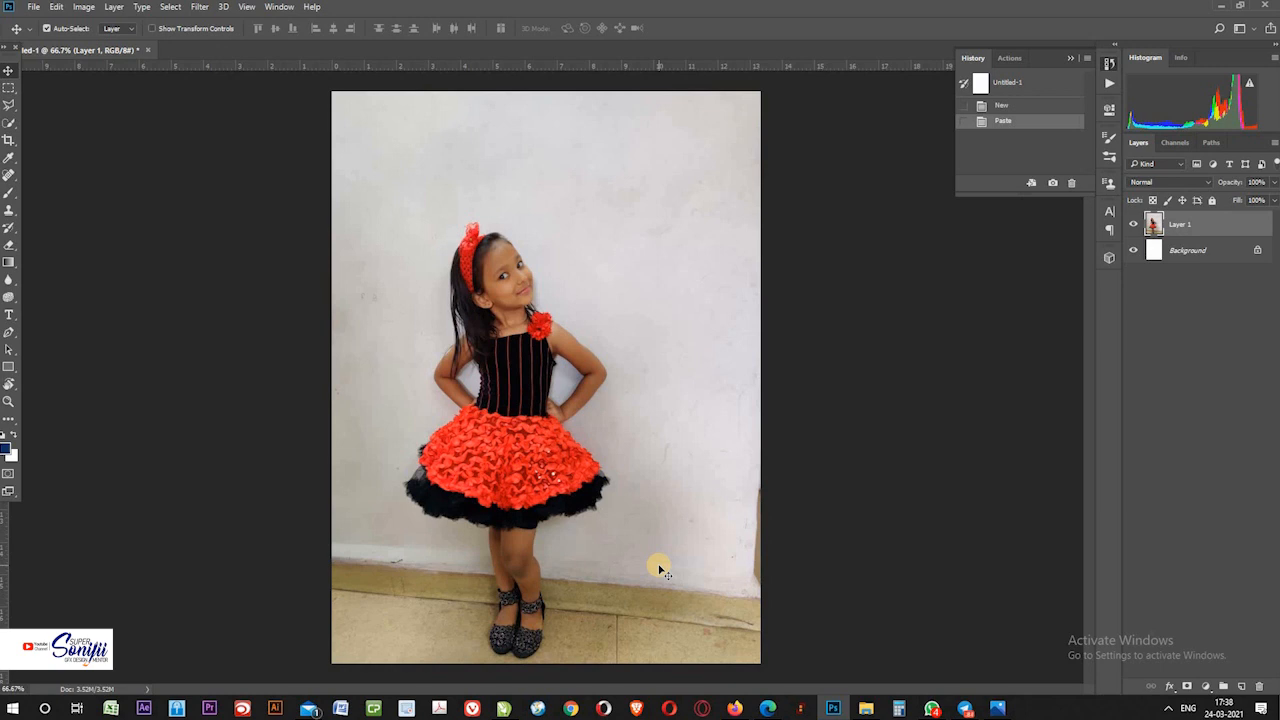
key("ctrl+alt+i")
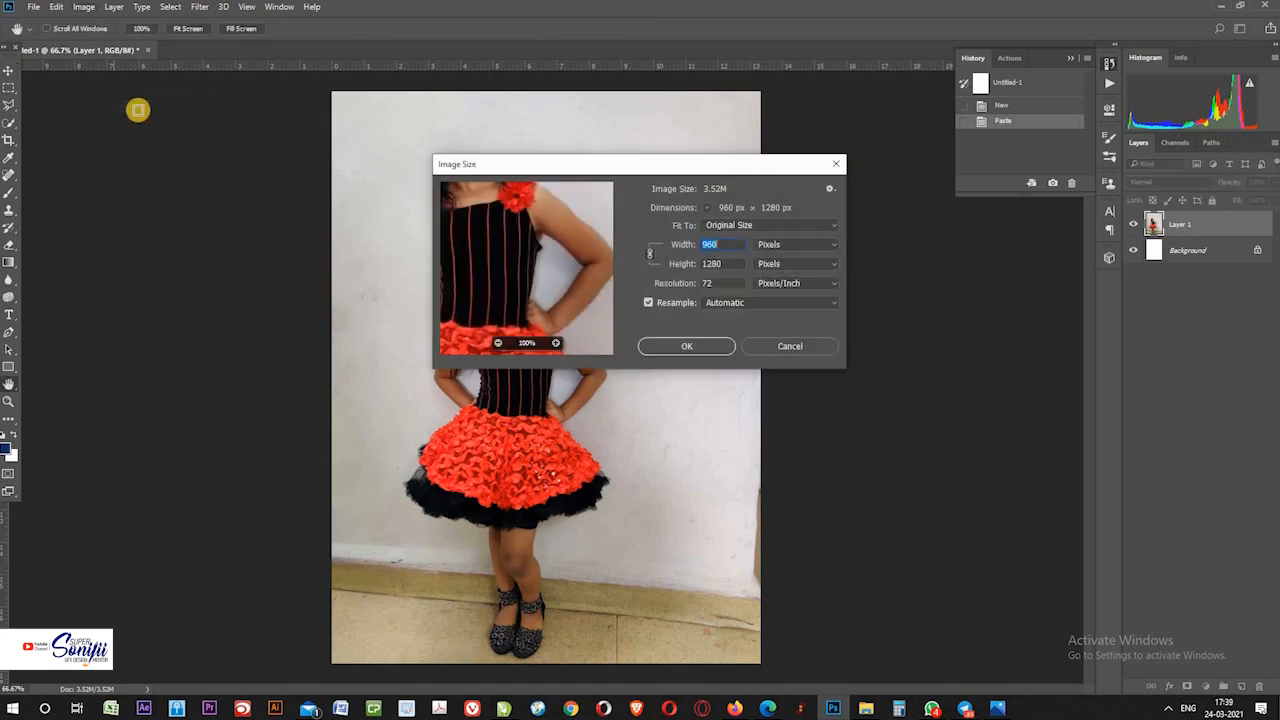
key("Tab")
key("Tab")
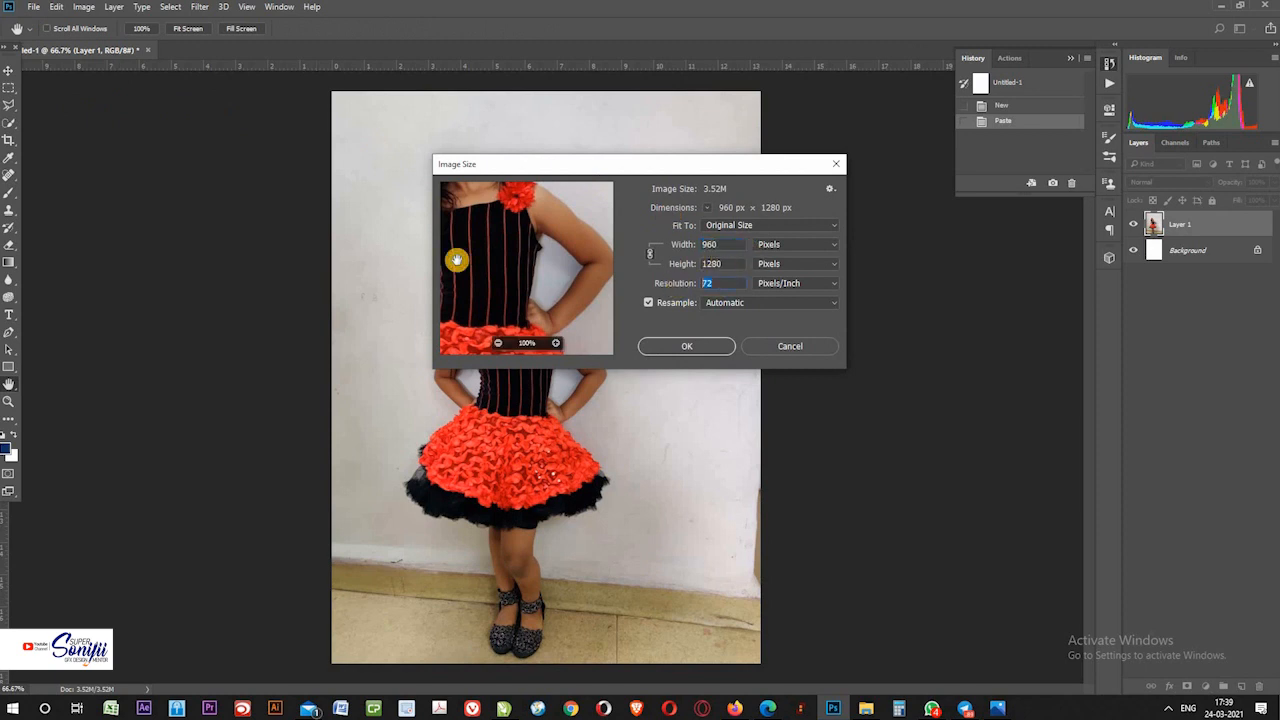
type("300")
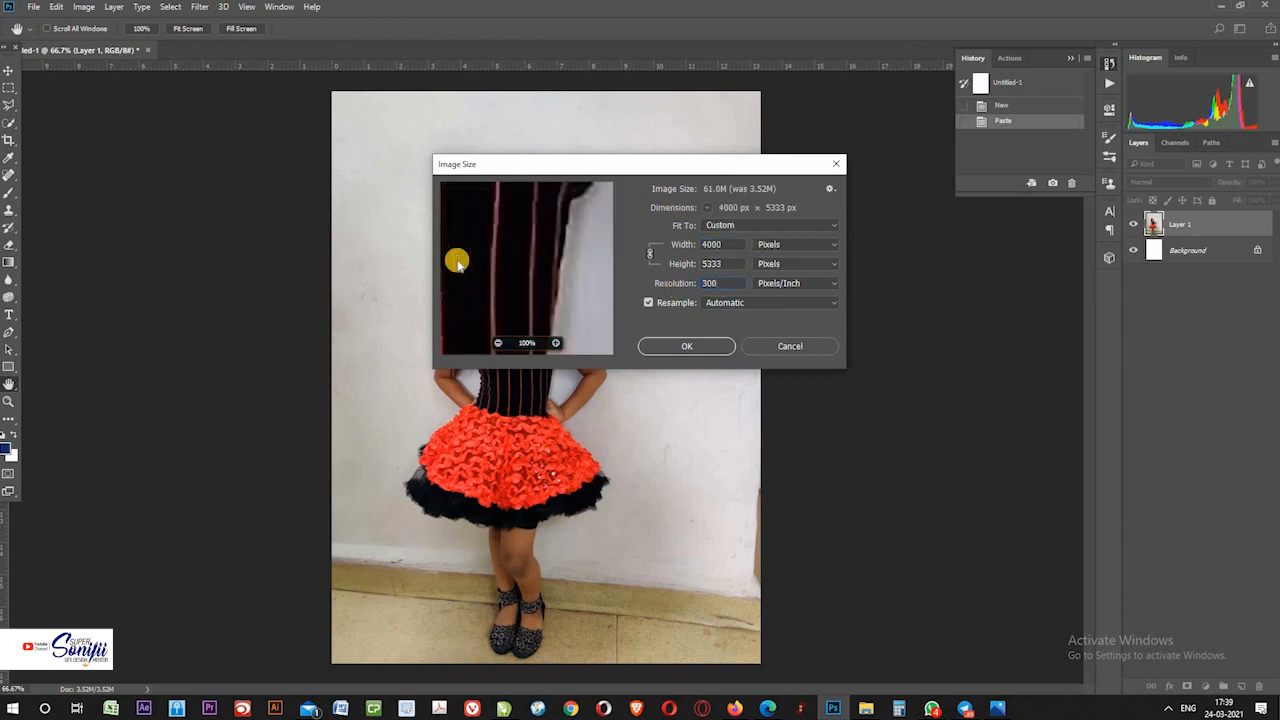
key("Return")
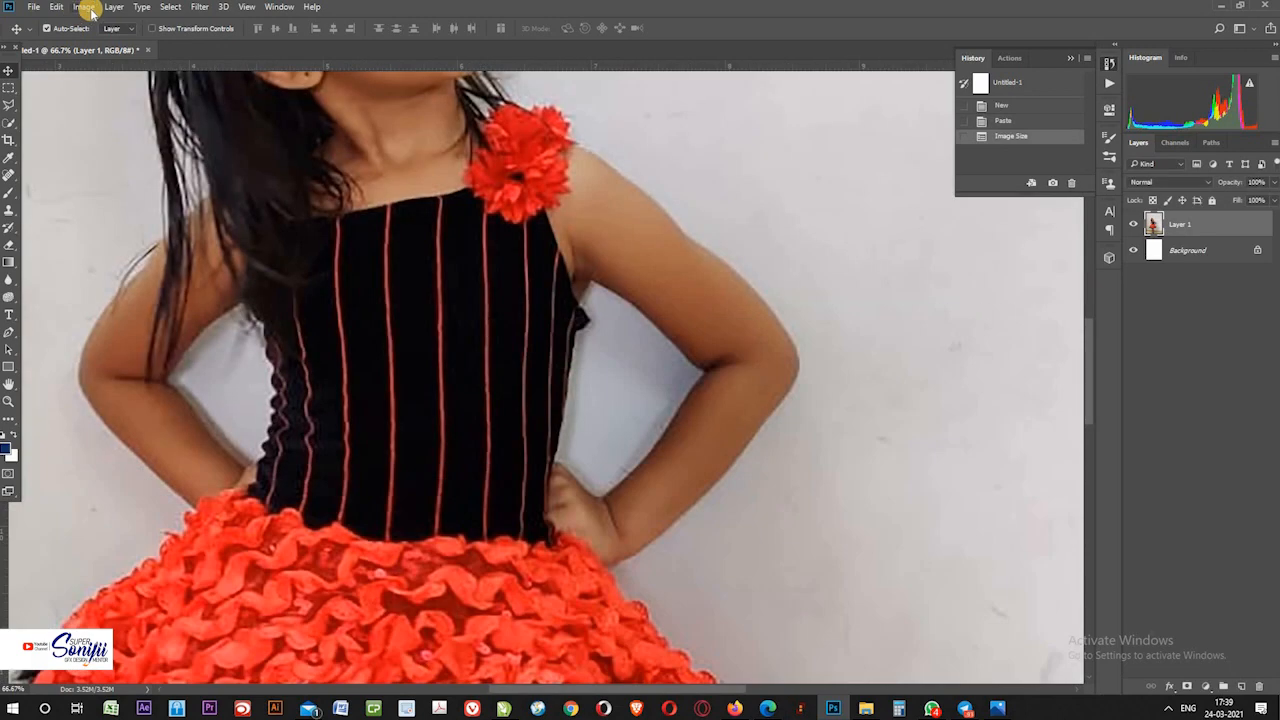
- Check the image's size and resolution settings, and view the whole photo
left_click(87, 10)
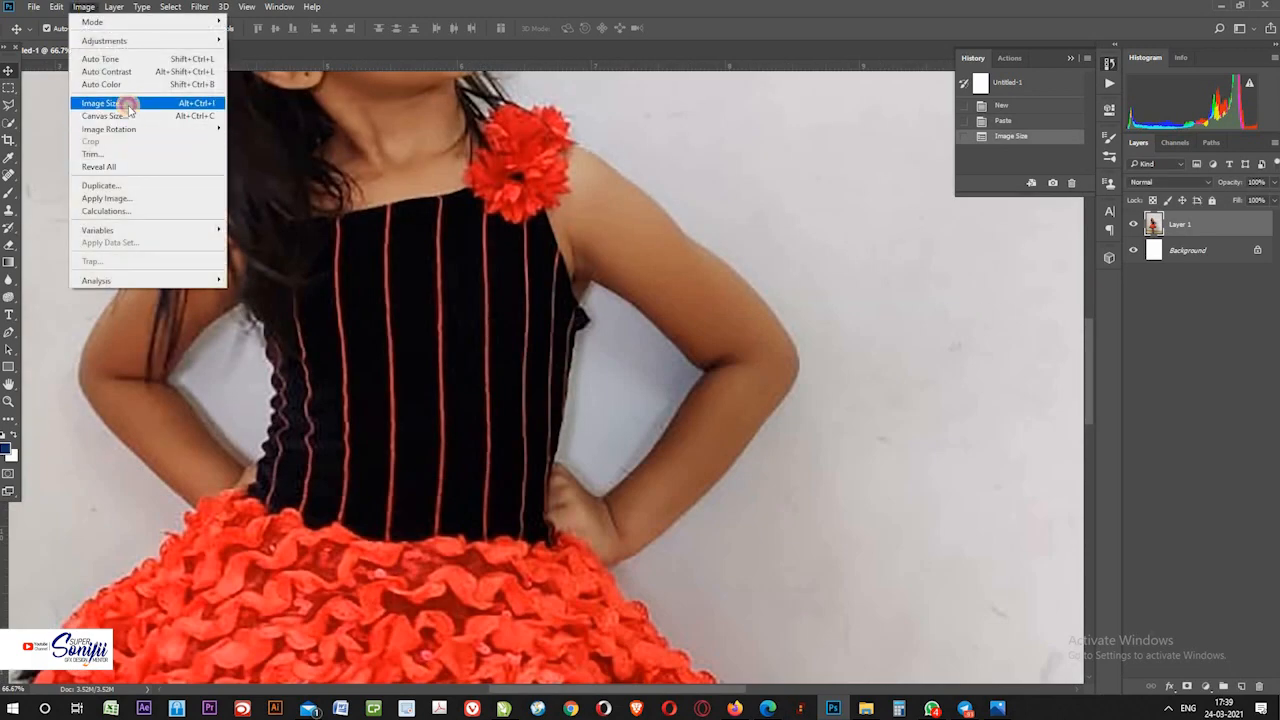
left_click(125, 103)
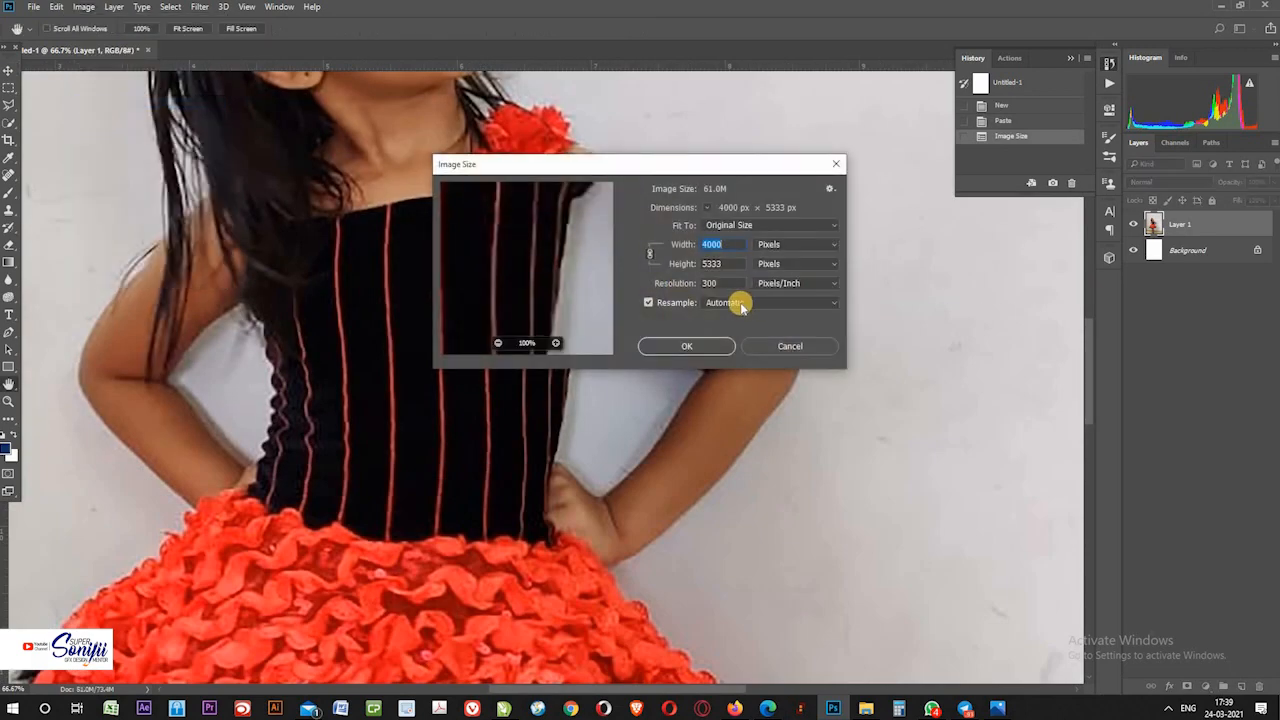
key("Return")
key("z")
key("ctrl+0")
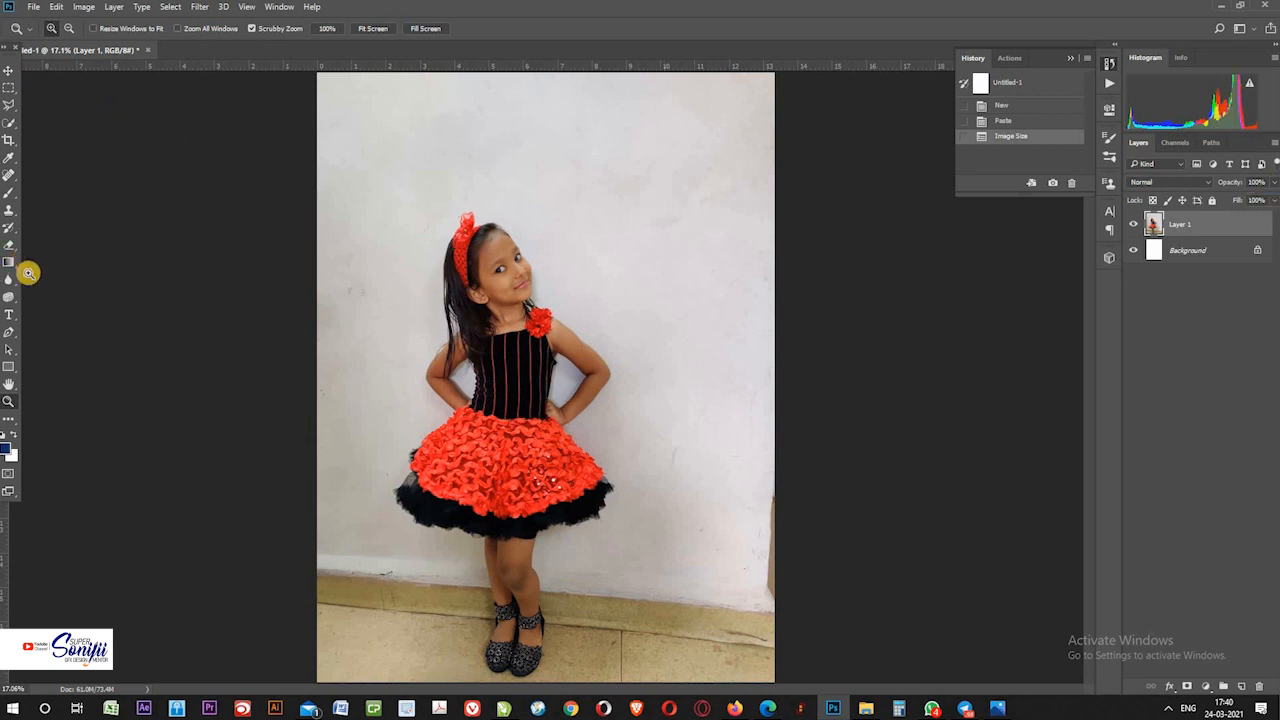
left_click(9, 332)
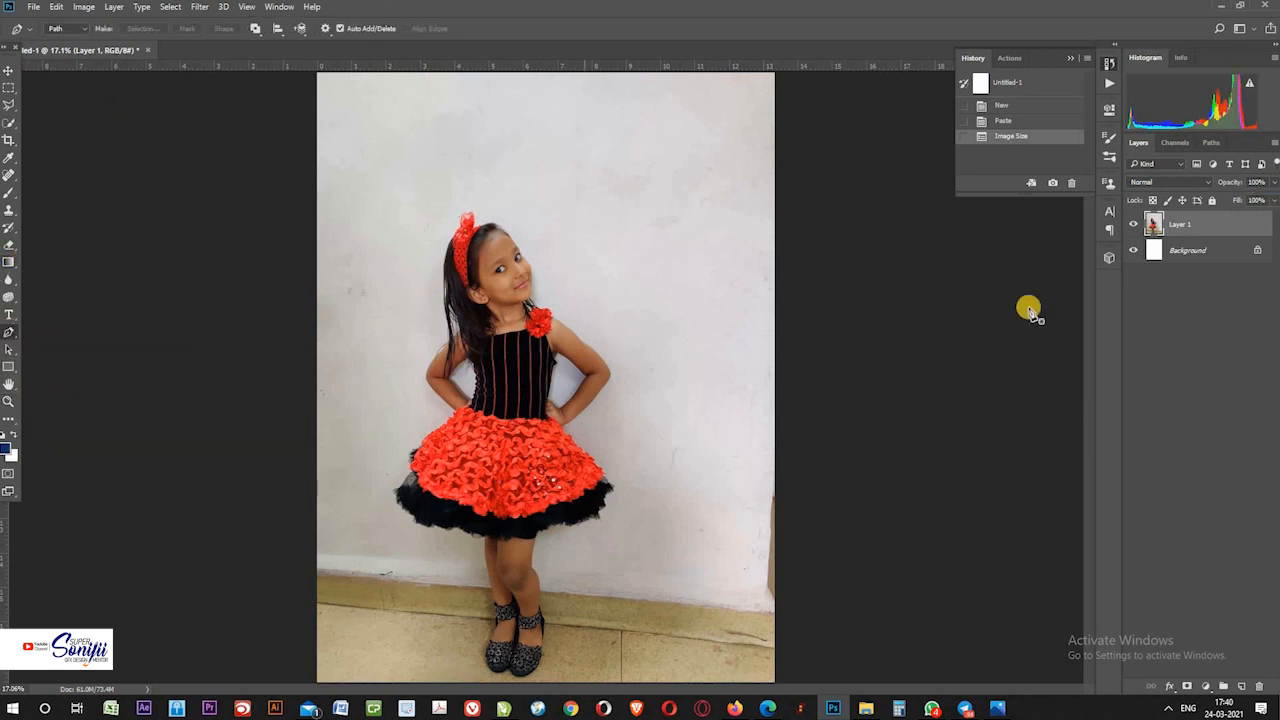
left_click(1211, 142)
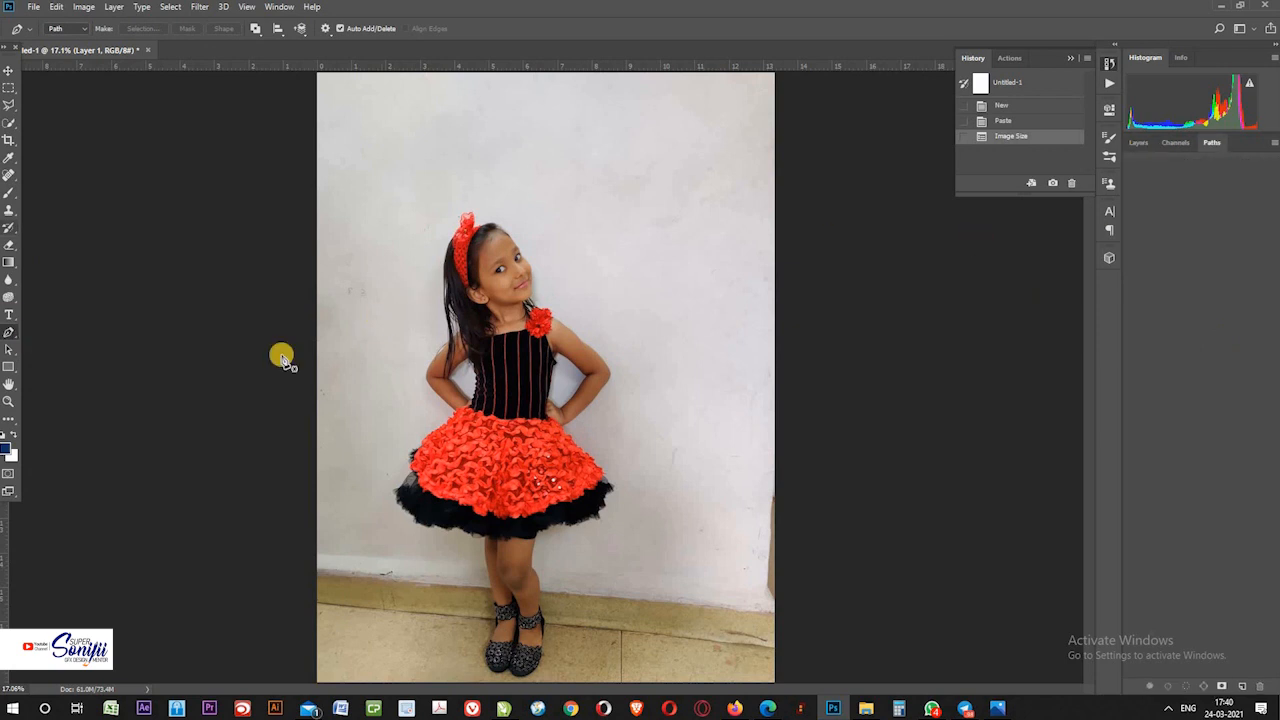
left_click(1138, 142)
left_click(428, 602)
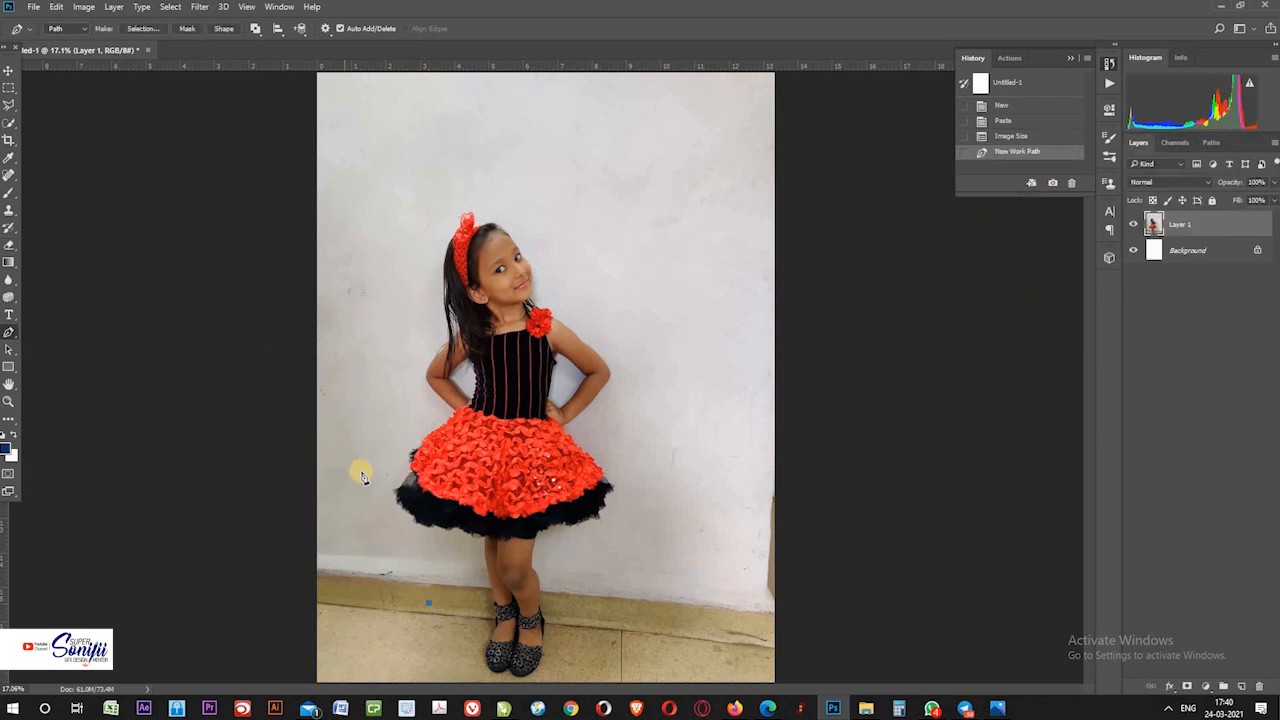
key("ctrl+z")
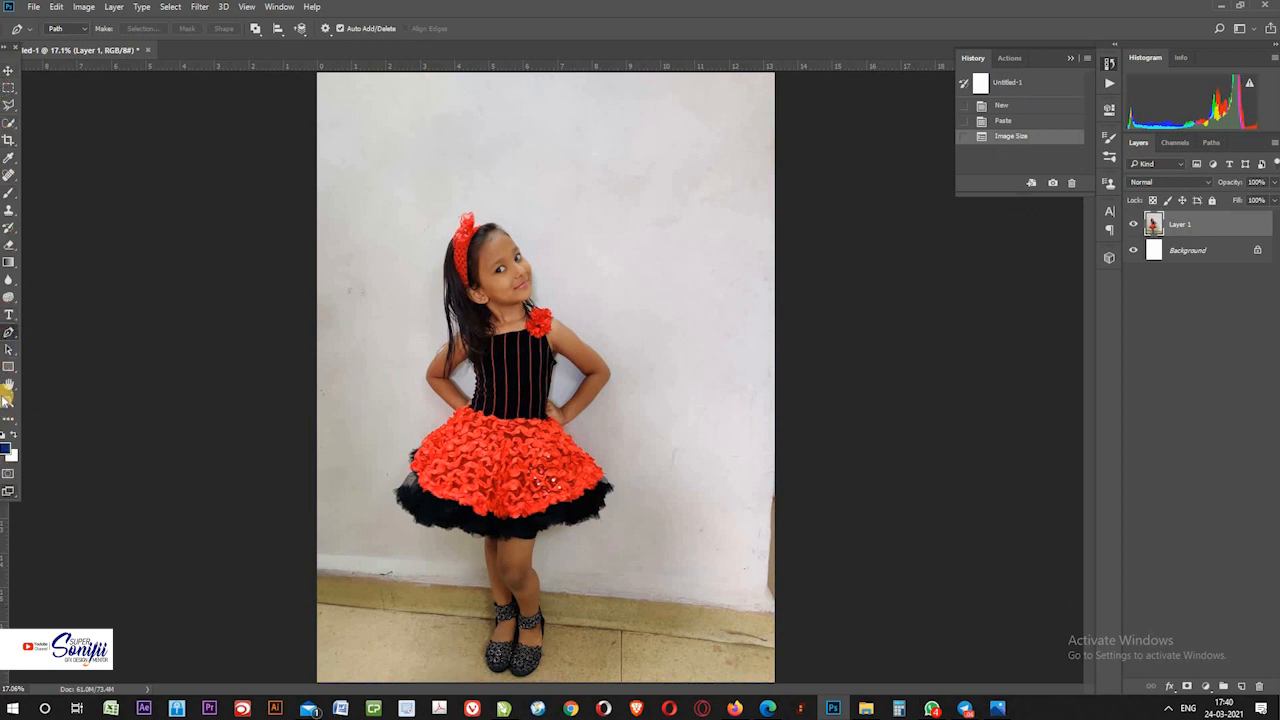
- Using the Pen tool at 100% zoom, start a path beside the red hair bow and trace the top of the hair down the forehead
left_click(10, 334)
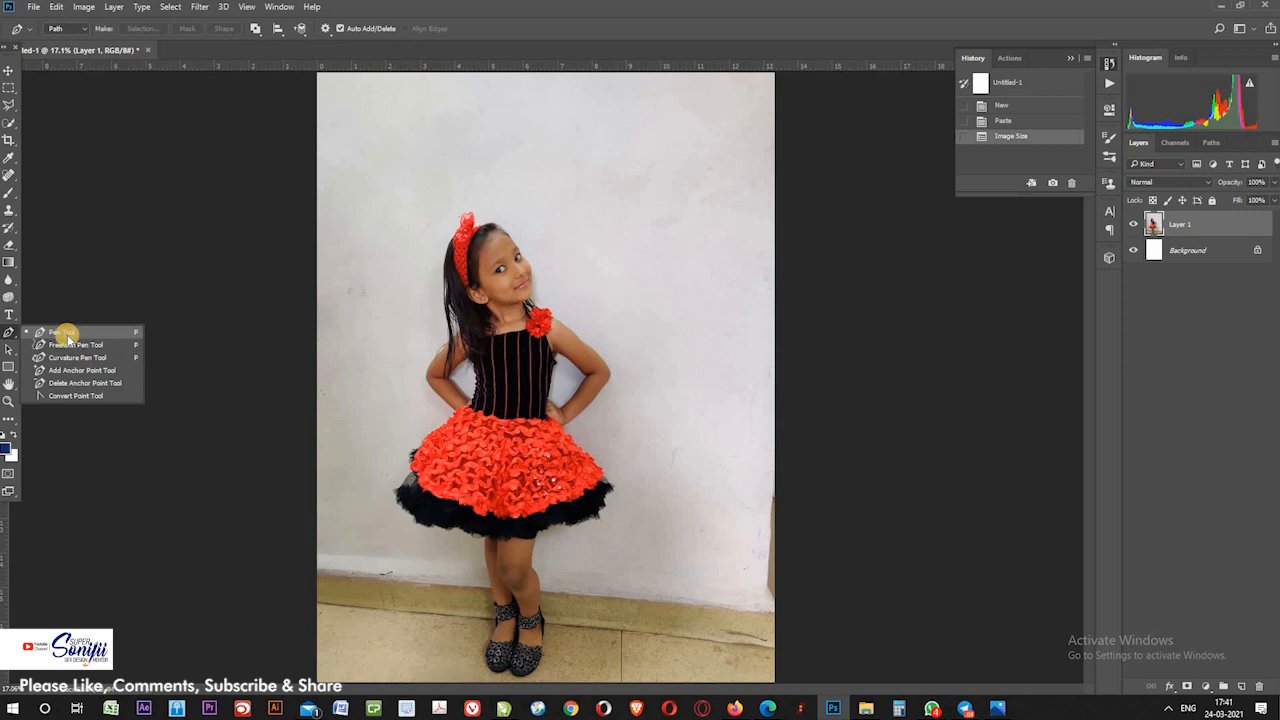
left_click(66, 333)
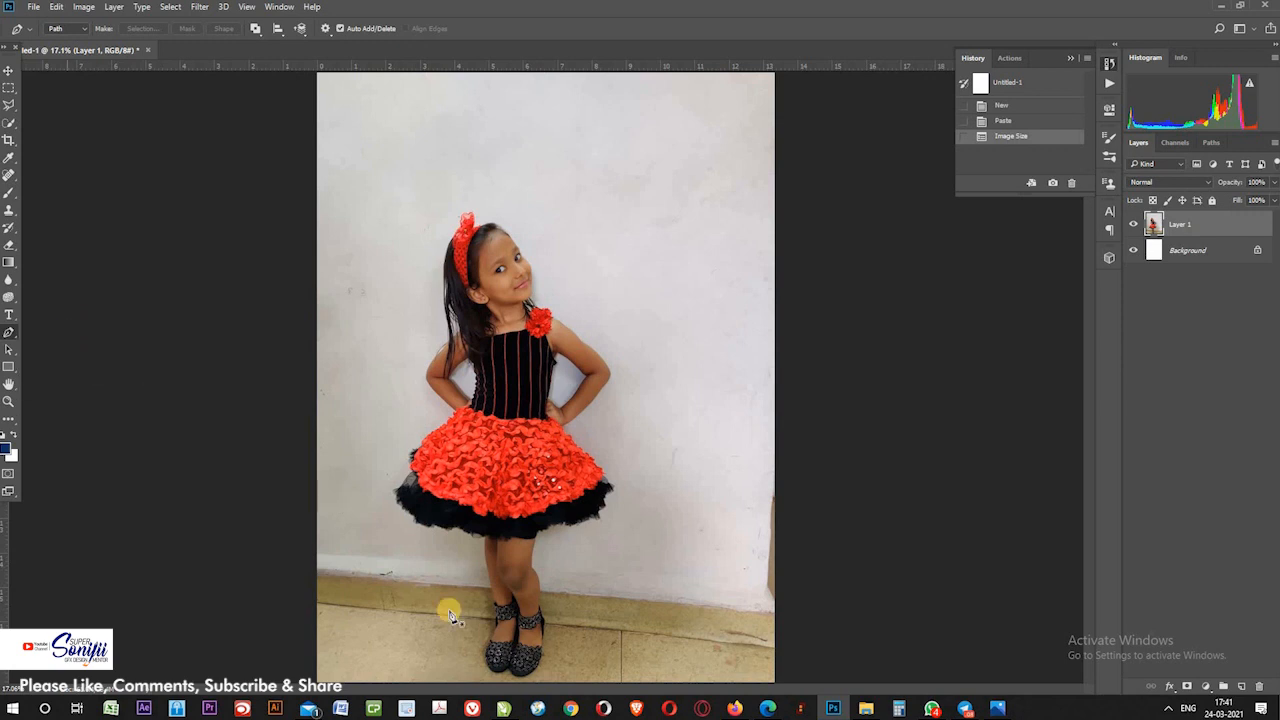
key("z")
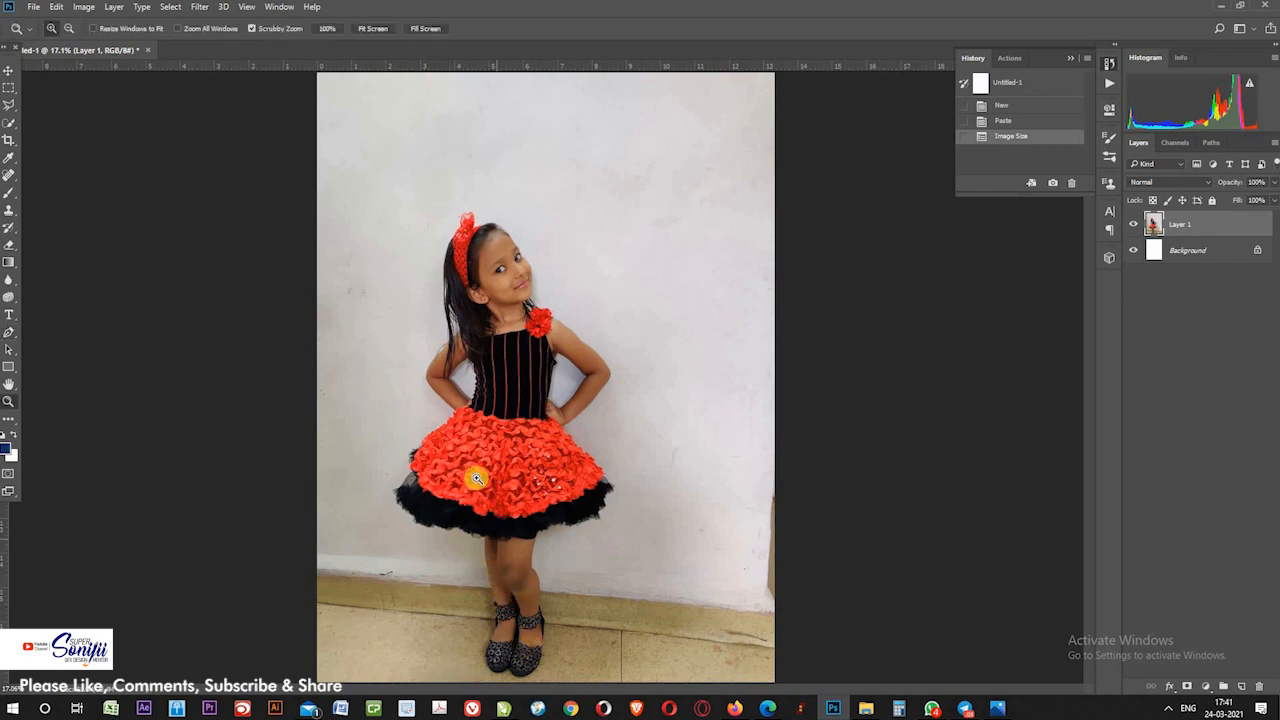
right_click(477, 480)
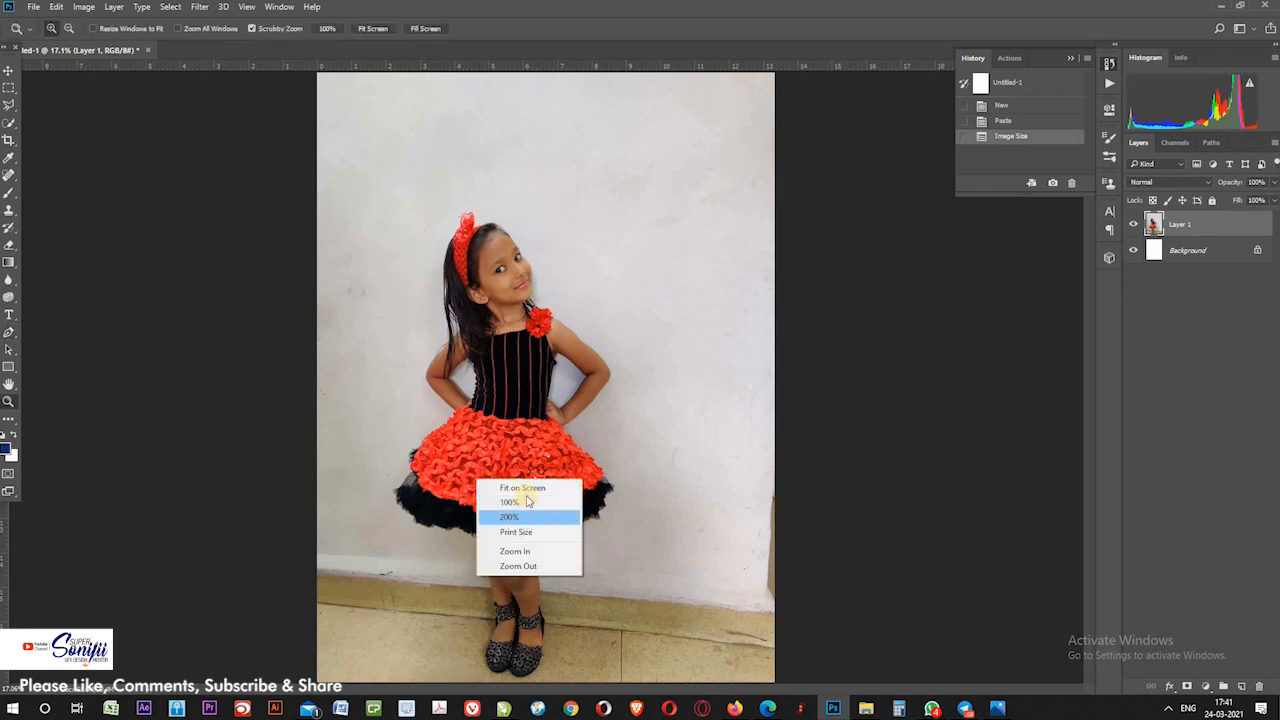
left_click(519, 499)
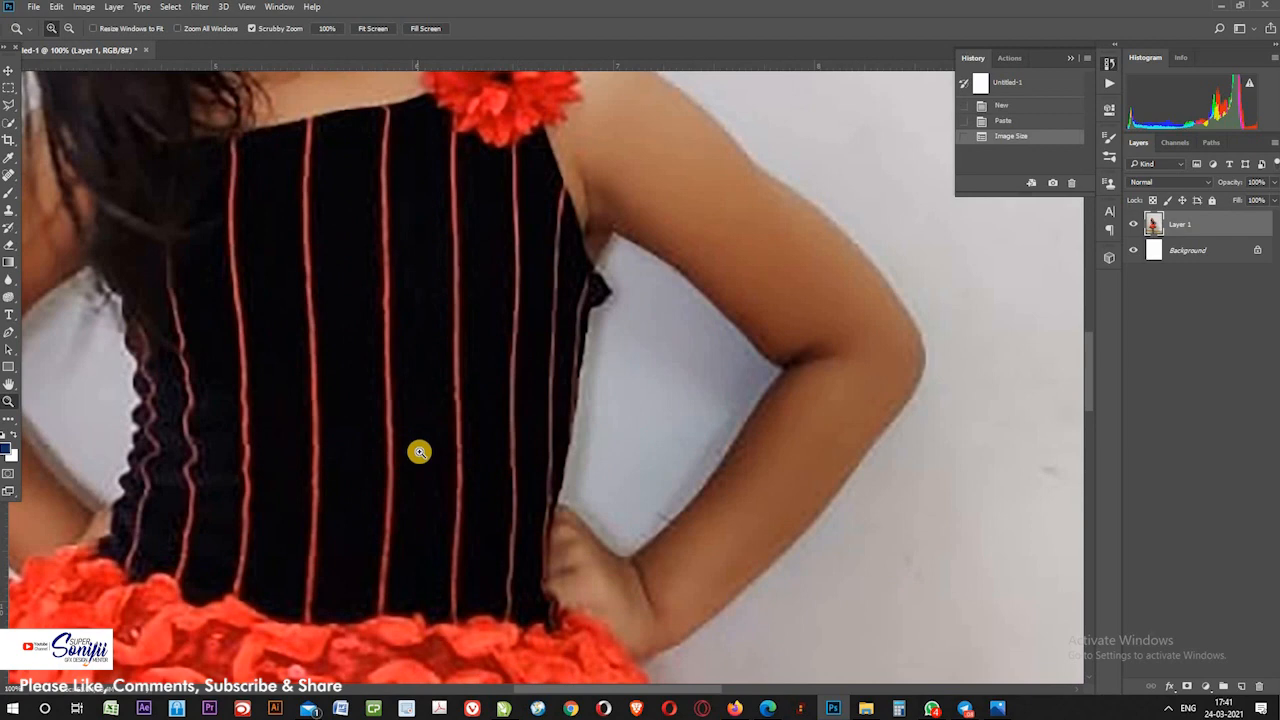
key("p")
left_click_drag(305, 588, 660, 635)
left_click_drag(708, 370, 683, 674)
left_click_drag(550, 170, 574, 526)
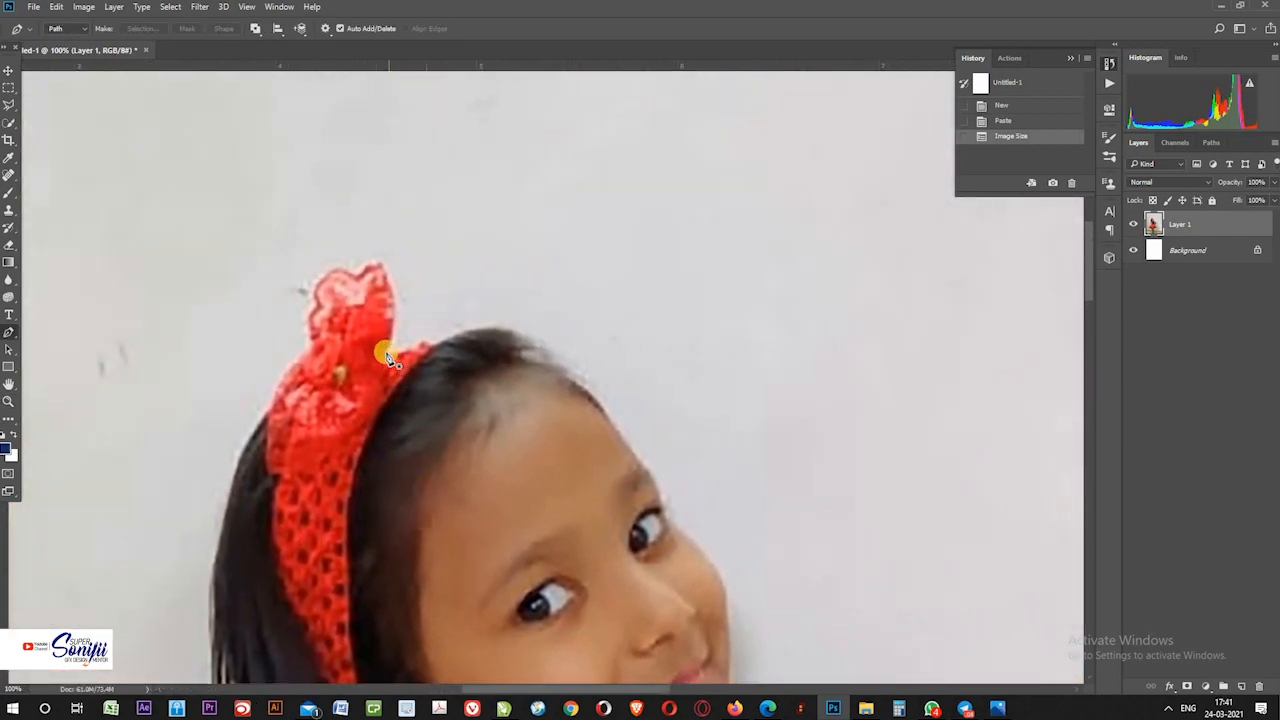
left_click(404, 357)
left_click(420, 350)
left_click(437, 343)
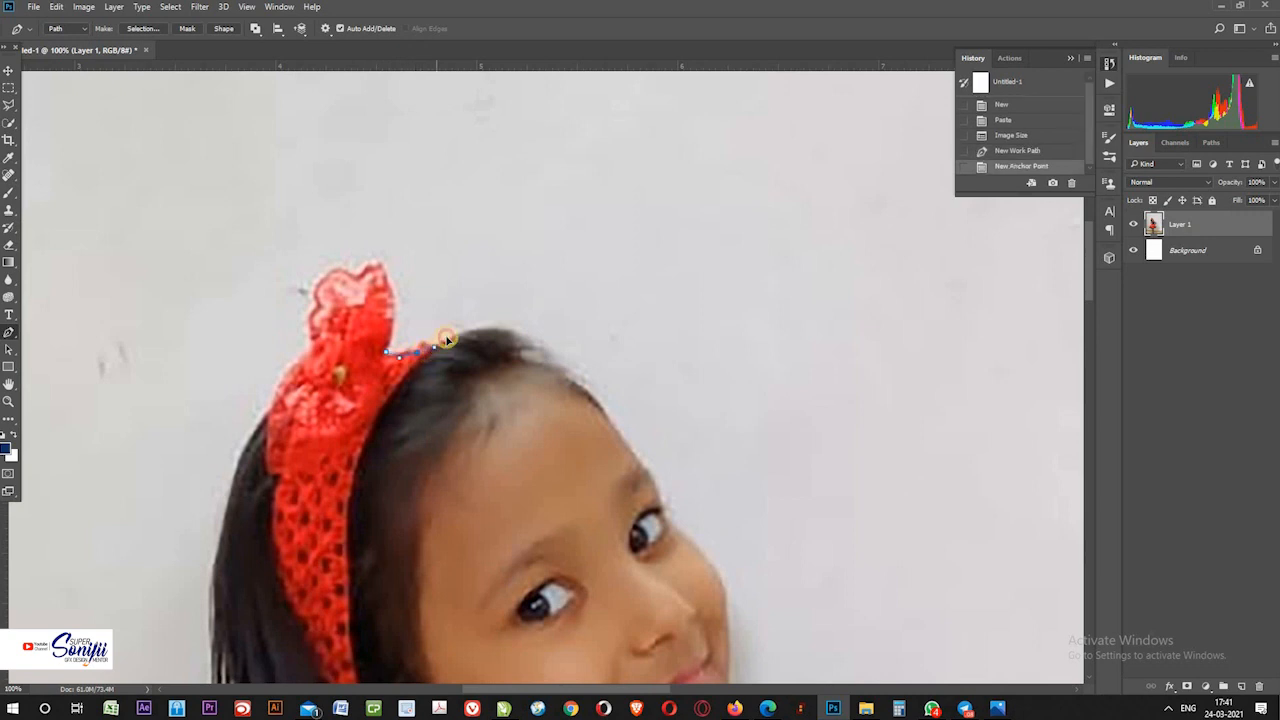
left_click(450, 340)
left_click_drag(506, 333, 529, 330)
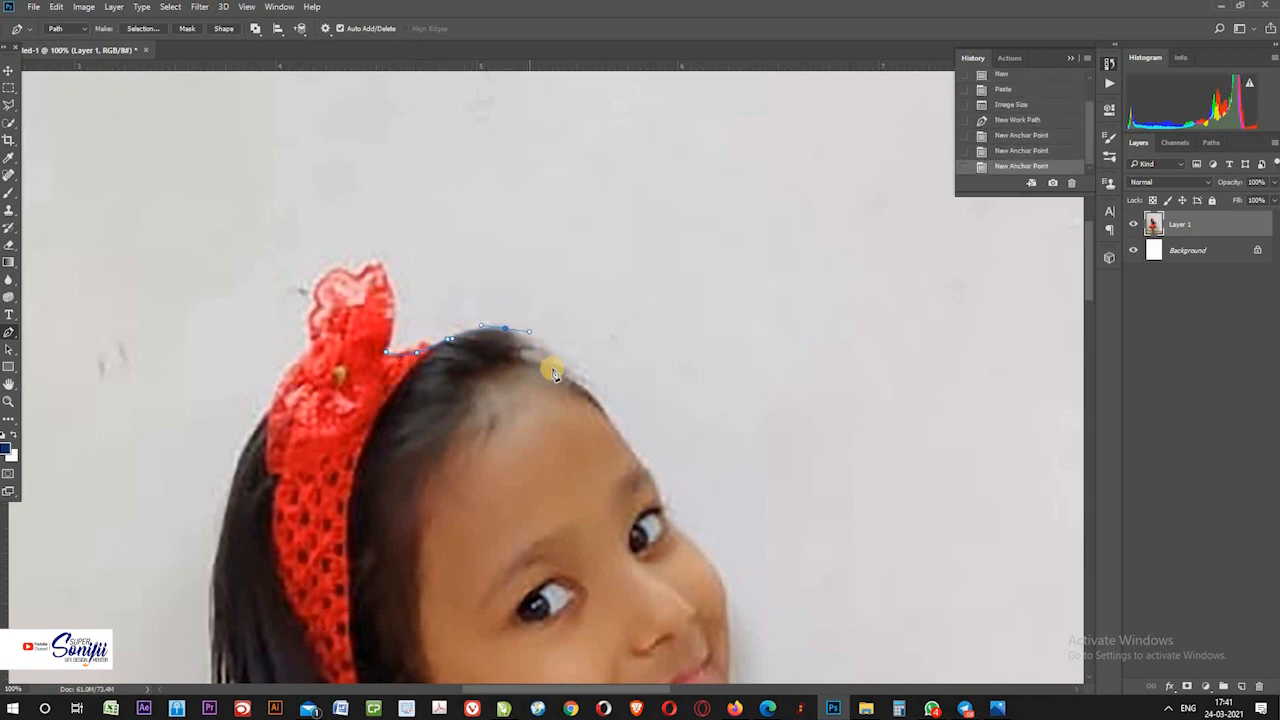
left_click(549, 369)
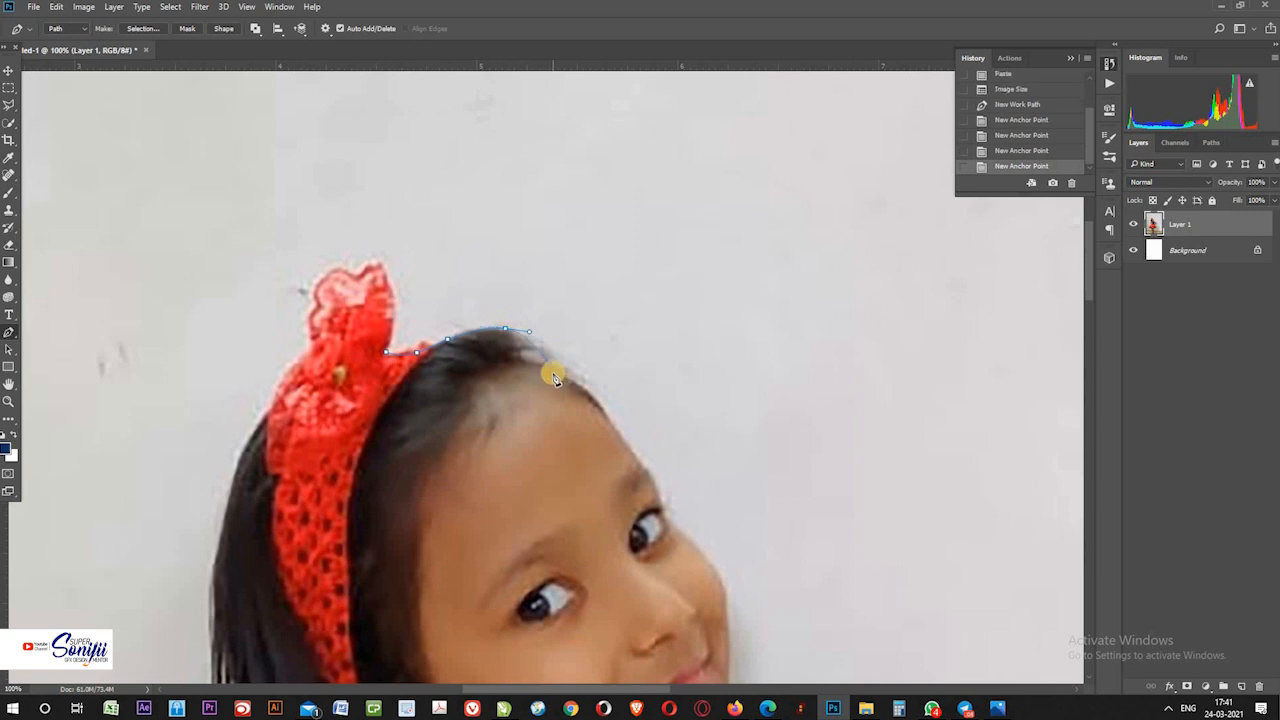
left_click_drag(604, 413, 643, 474)
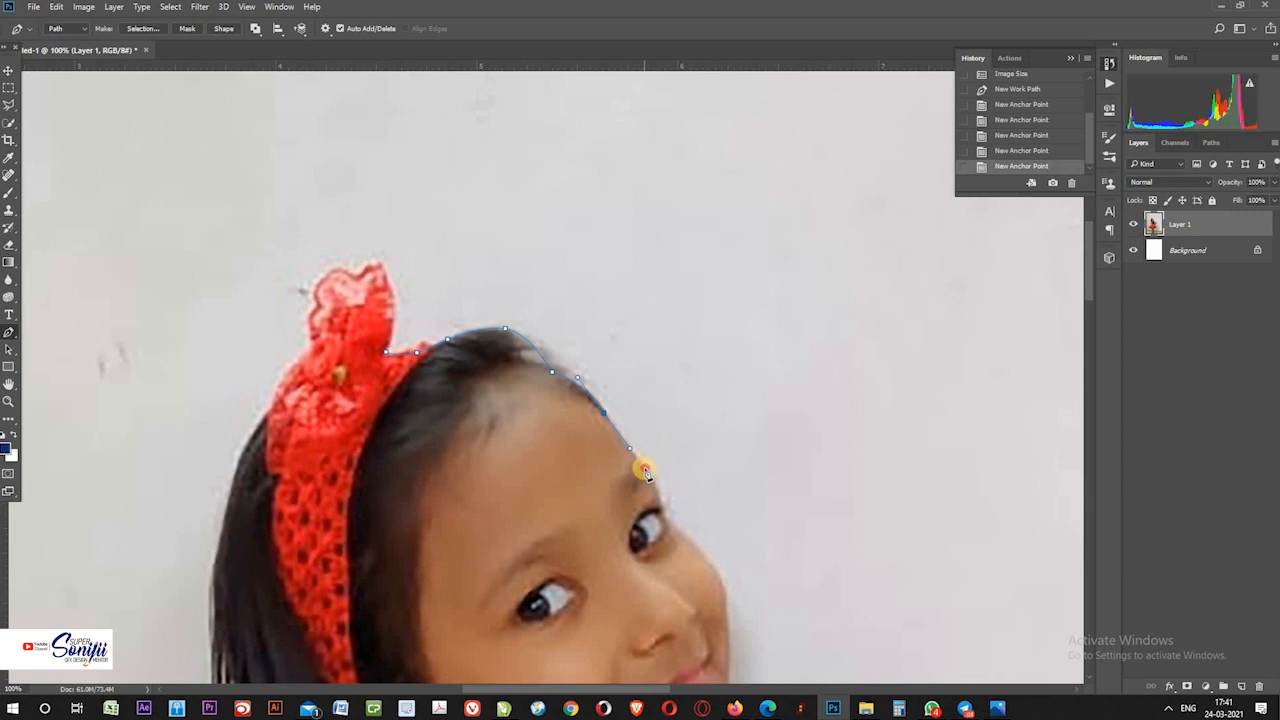
- Continue the path along the face's outer edge from the eyebrow over the cheek to the chin
left_click_drag(676, 534, 584, 392)
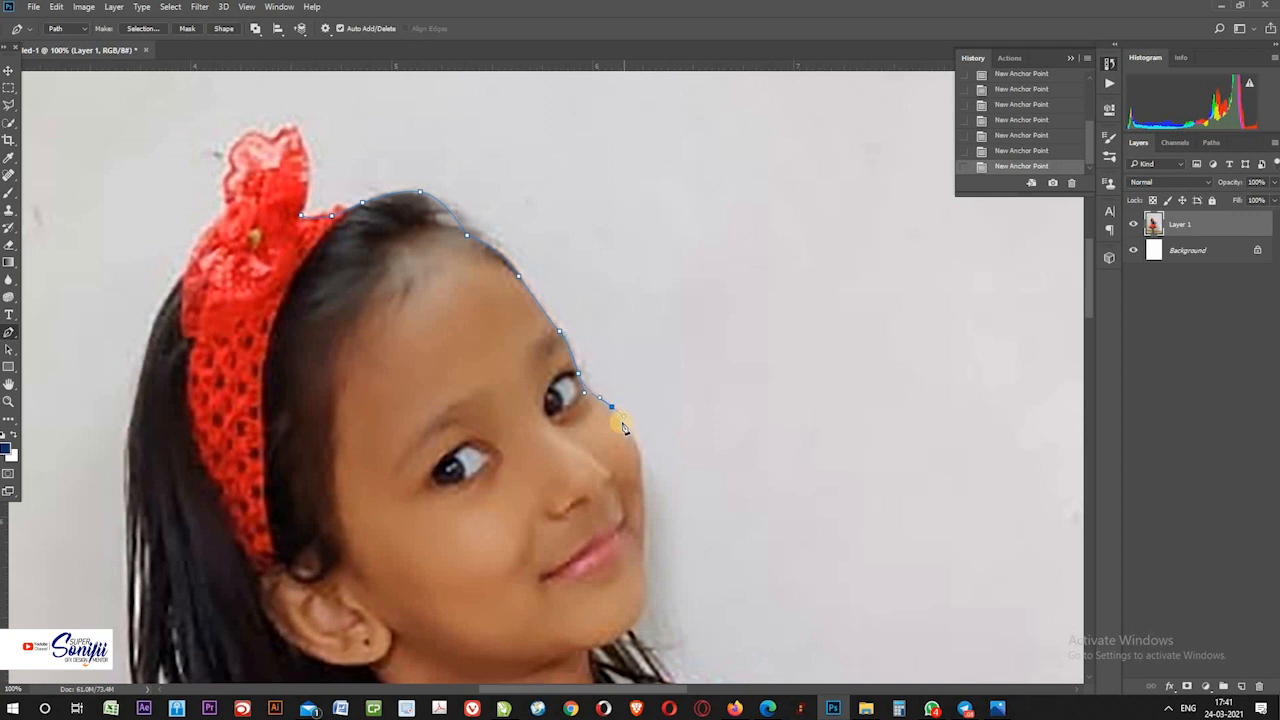
key("ctrl+z")
left_click_drag(641, 473, 609, 379)
left_click_drag(611, 448, 613, 473)
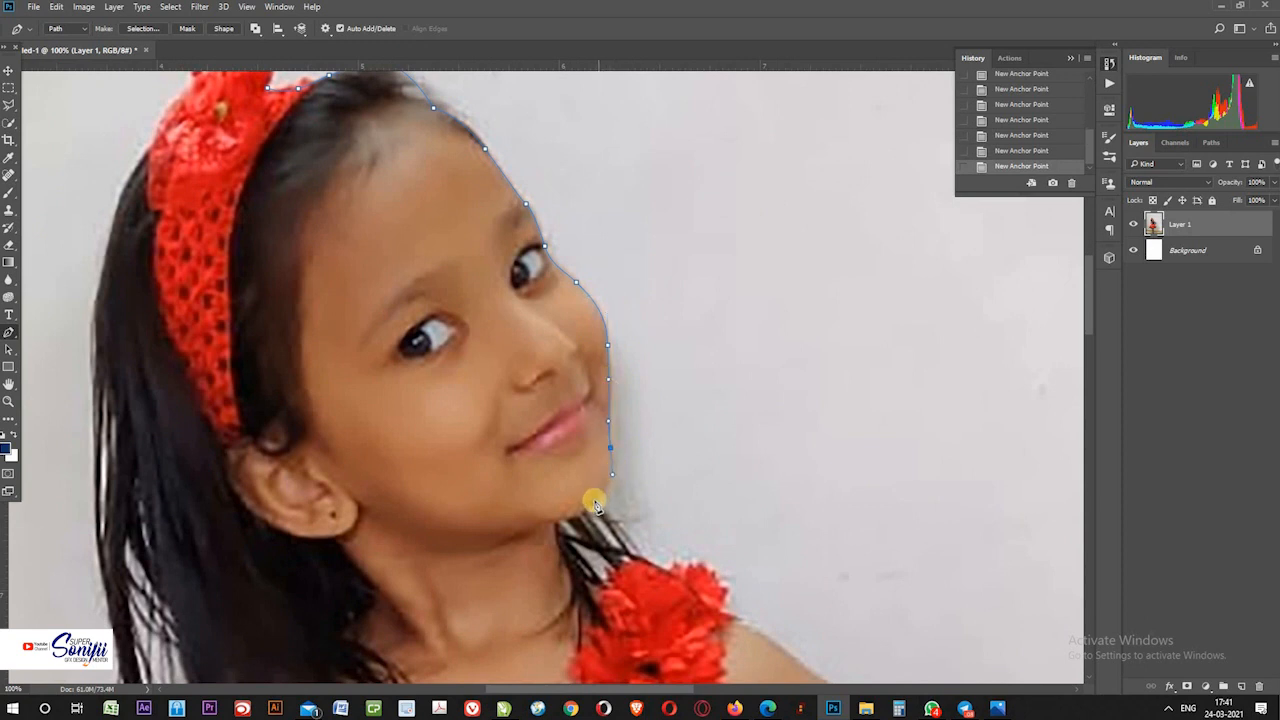
left_click_drag(603, 491, 592, 501)
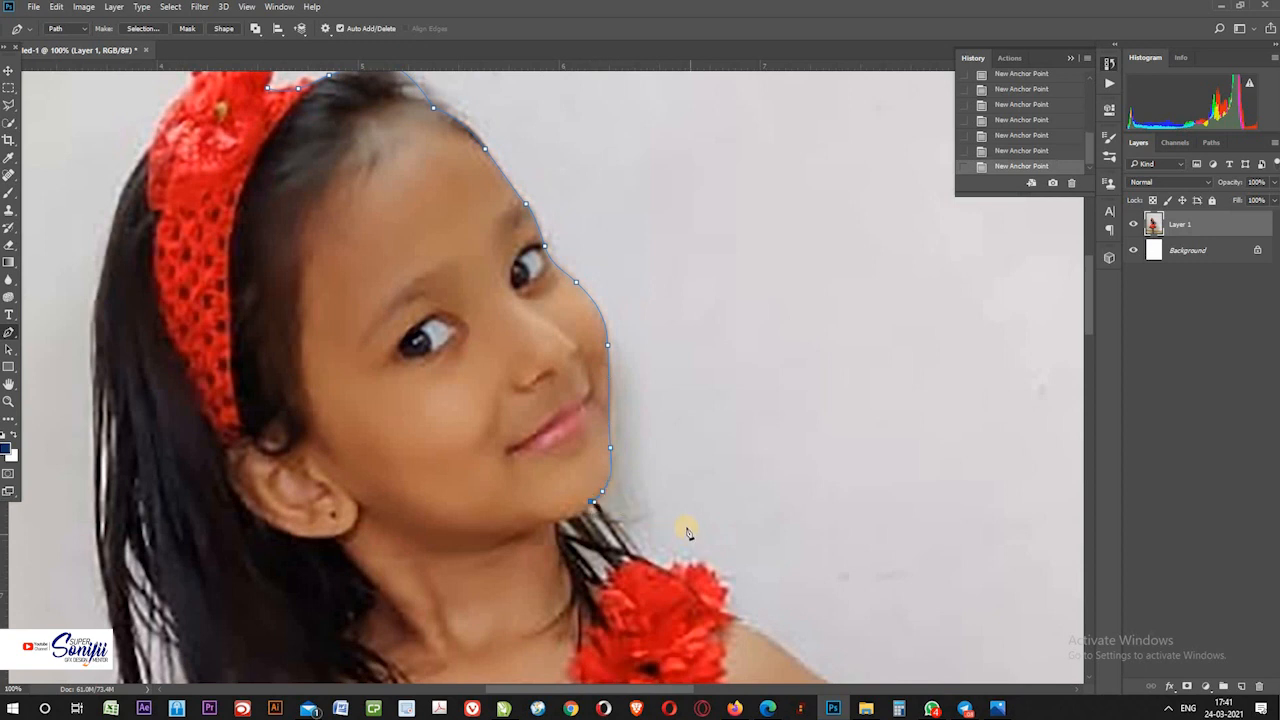
- Extend the path from the chin along the hair strands and around the red flower's outer petals to the shoulder
left_click_drag(627, 554, 541, 410)
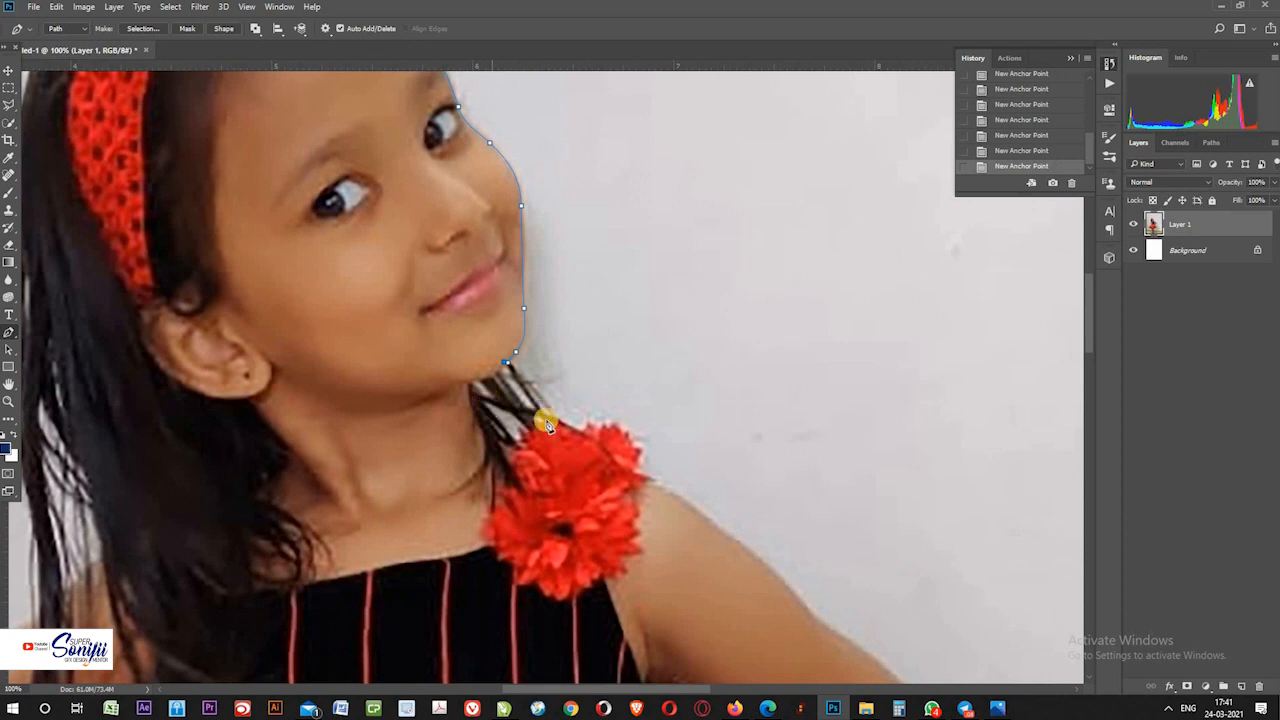
left_click(545, 416)
left_click_drag(564, 423, 598, 432)
left_click(603, 428)
left_click(612, 424)
left_click(620, 421)
left_click(627, 438)
left_click(638, 450)
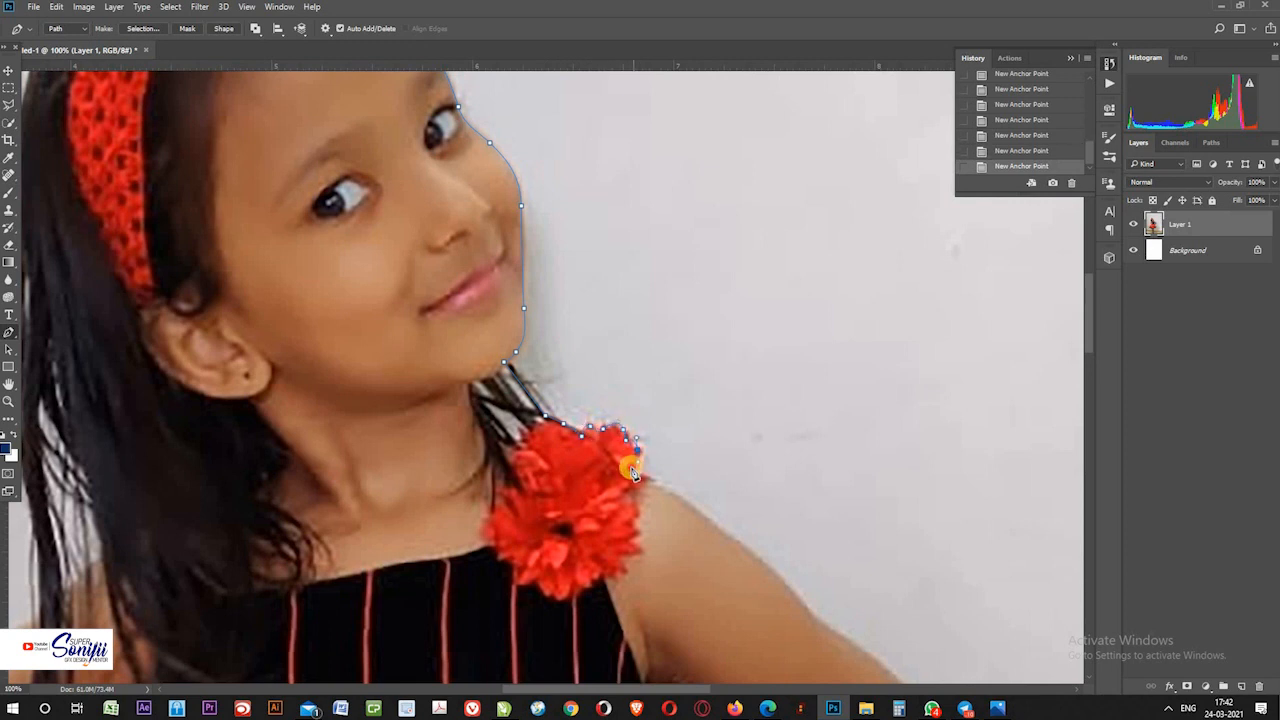
left_click(633, 468)
left_click(650, 484)
- Trace the path along the shoulder and upper arm below the red flower and around the elbow
left_click_drag(729, 532, 471, 365)
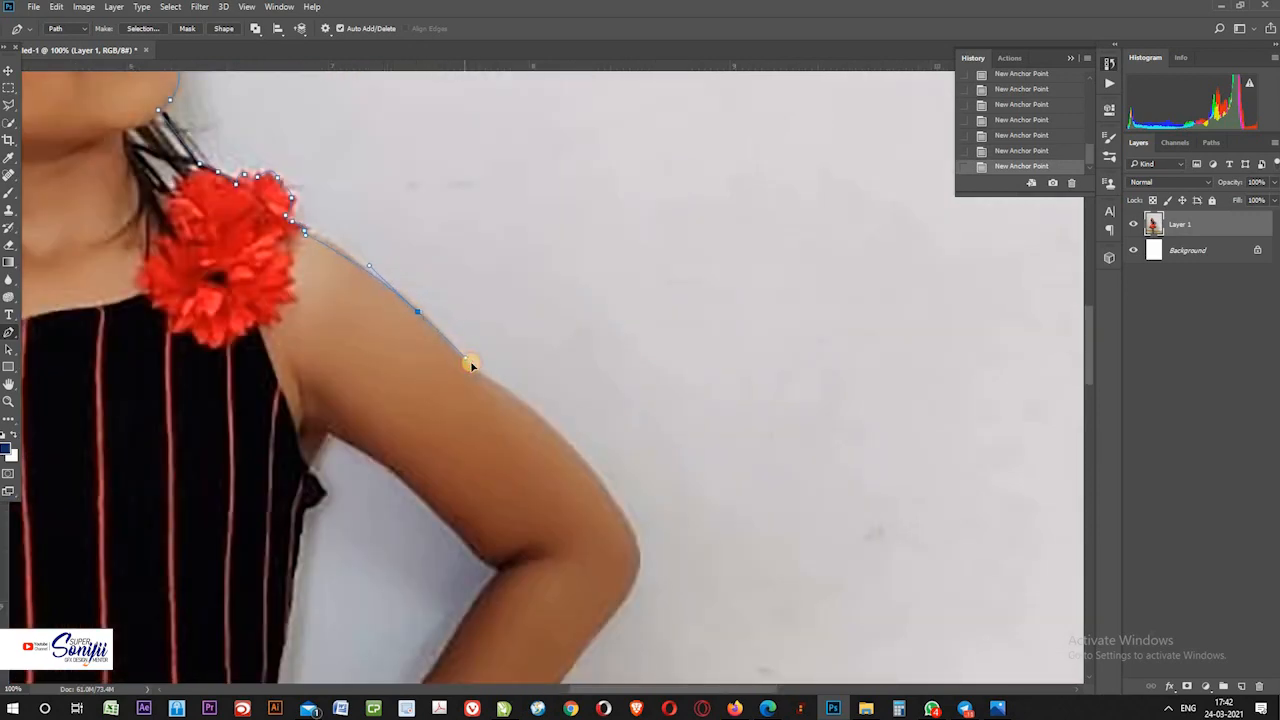
left_click(468, 366)
left_click_drag(508, 394, 531, 408)
left_click_drag(582, 477, 560, 352)
left_click_drag(553, 406, 536, 438)
left_click_drag(507, 526, 771, 371)
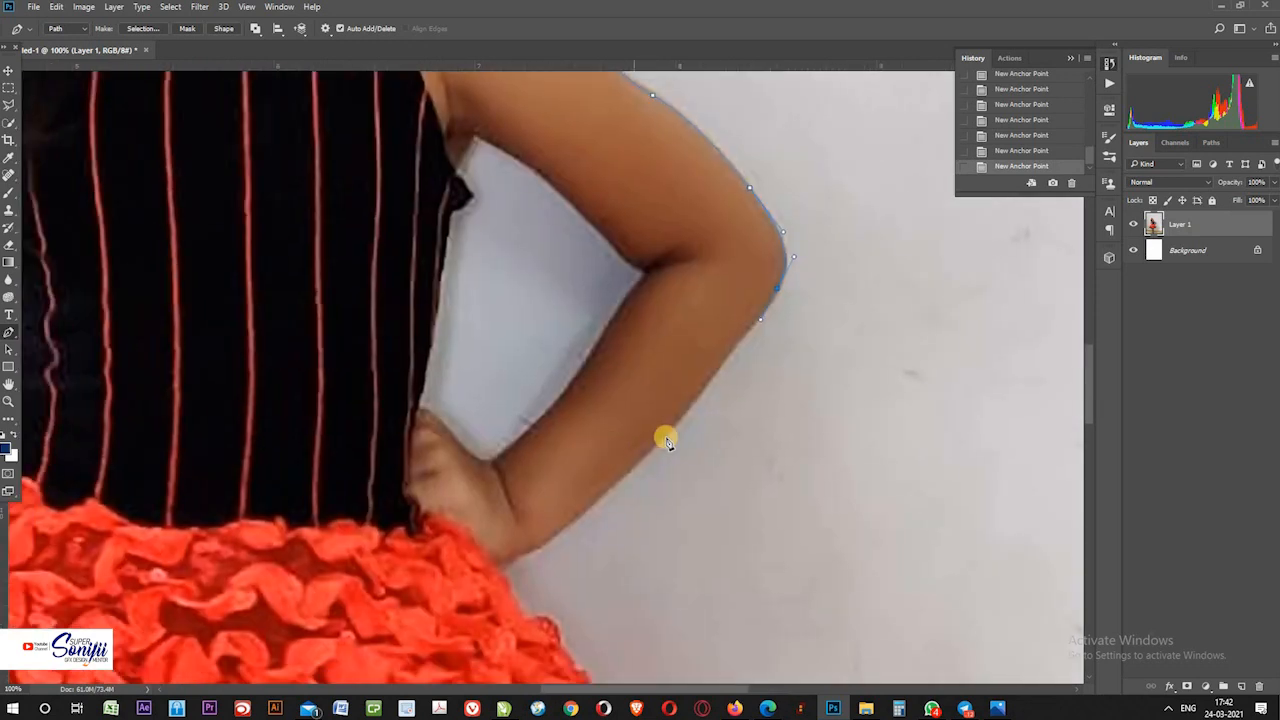
- Carry the path down the forearm's outer edge to where the hand meets the red skirt
left_click_drag(669, 426, 647, 451)
left_click_drag(553, 537, 501, 572)
left_click(499, 567)
- Add closely spaced path points along the ruffled outer edge of the red skirt below the hand
left_click_drag(497, 438, 377, 211)
left_click(388, 364)
left_click(405, 393)
left_click_drag(437, 401, 443, 420)
left_click(443, 429)
left_click(457, 452)
left_click(468, 459)
left_click(489, 472)
left_click_drag(508, 500, 543, 519)
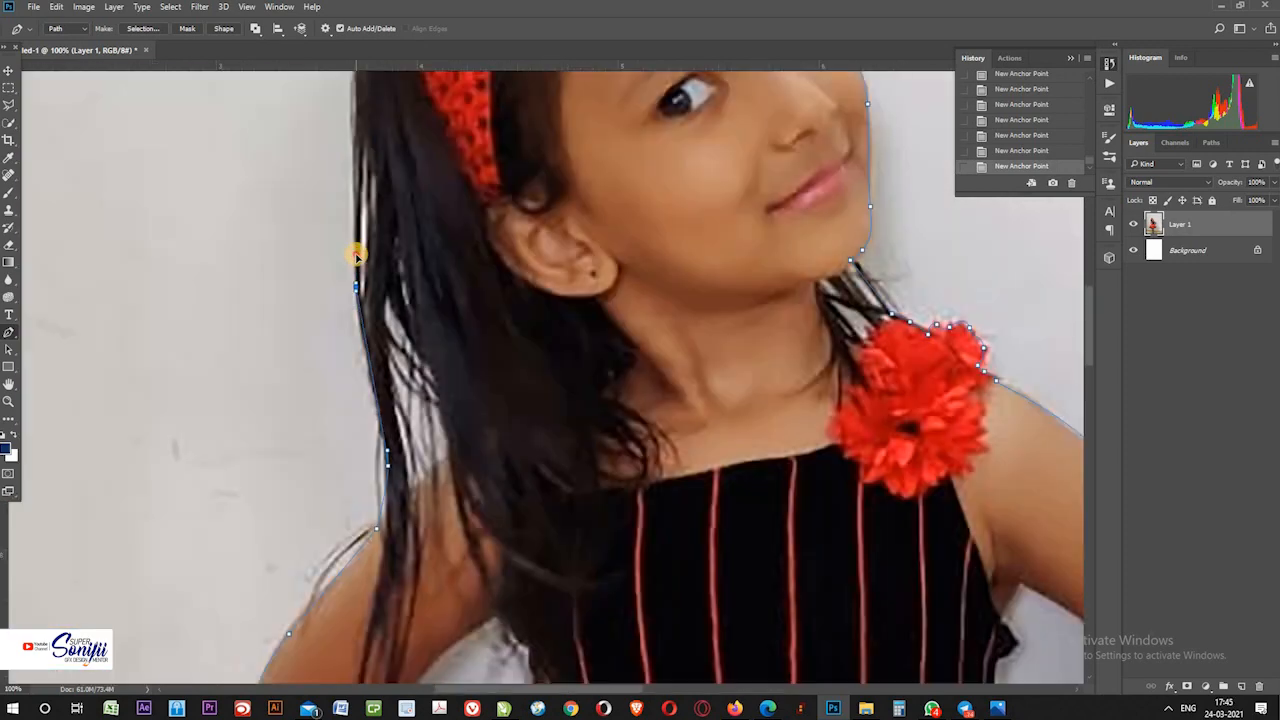
- Trace the long hair's outer edge and the red hair bow, and close the path at its starting point
scroll(443, 520, "up", 5)
left_click_drag(404, 273, 448, 146)
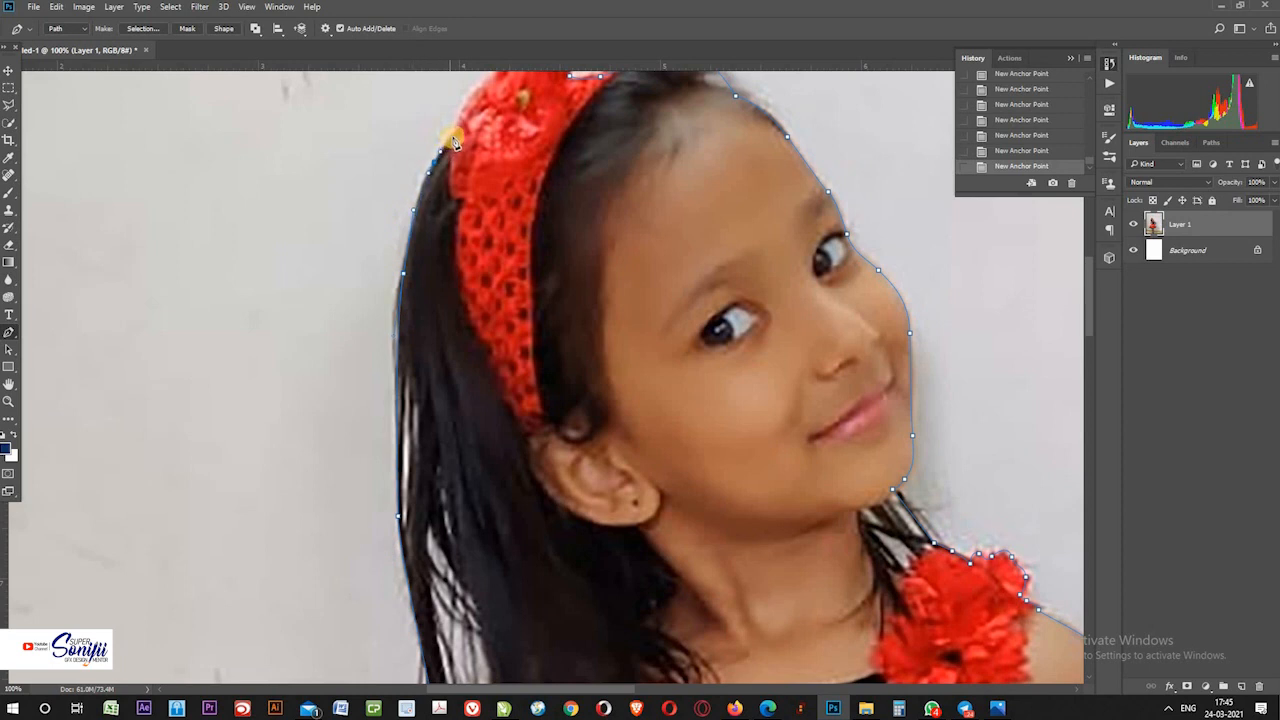
scroll(351, 588, "up", 8)
scroll(351, 588, "right", 6)
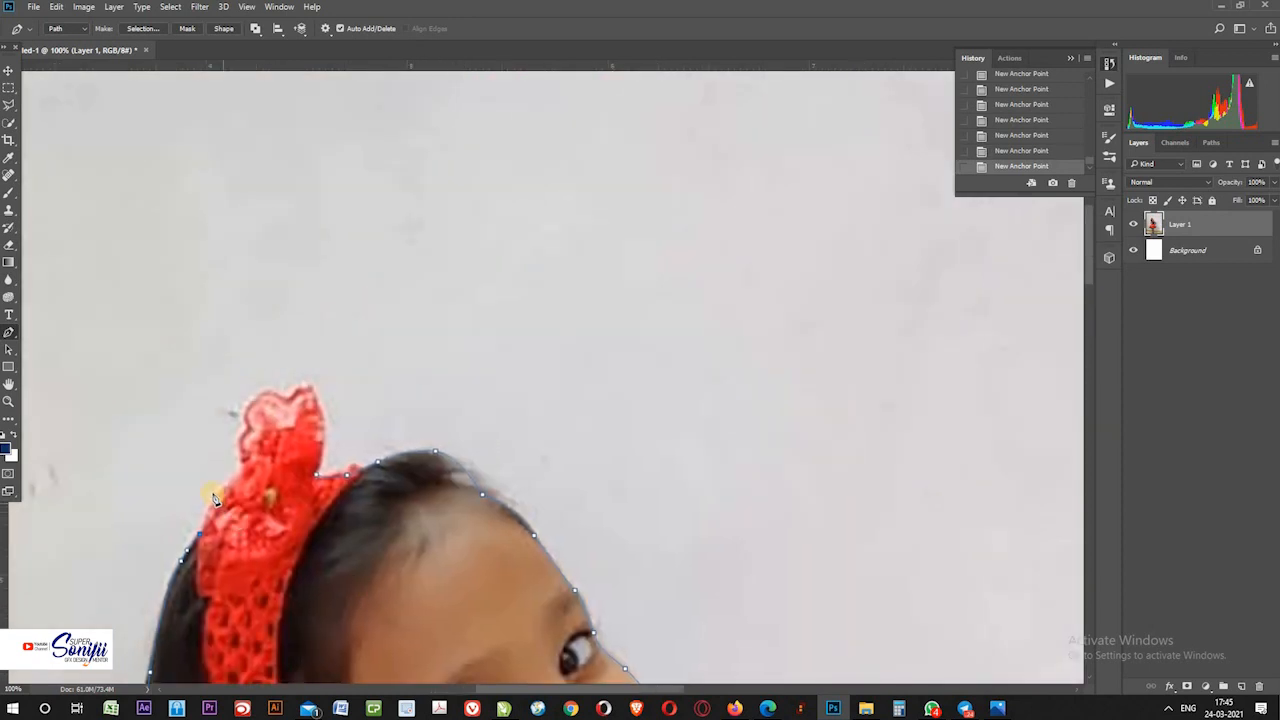
left_click_drag(220, 494, 250, 432)
left_click_drag(240, 429, 283, 393)
left_click(322, 440)
left_click(319, 493)
left_click(318, 474)
- Move the path's anchor point at the hairline above the forehead to follow the hair edge more closely
left_click_drag(471, 491, 477, 498)
key("ctrl+z")
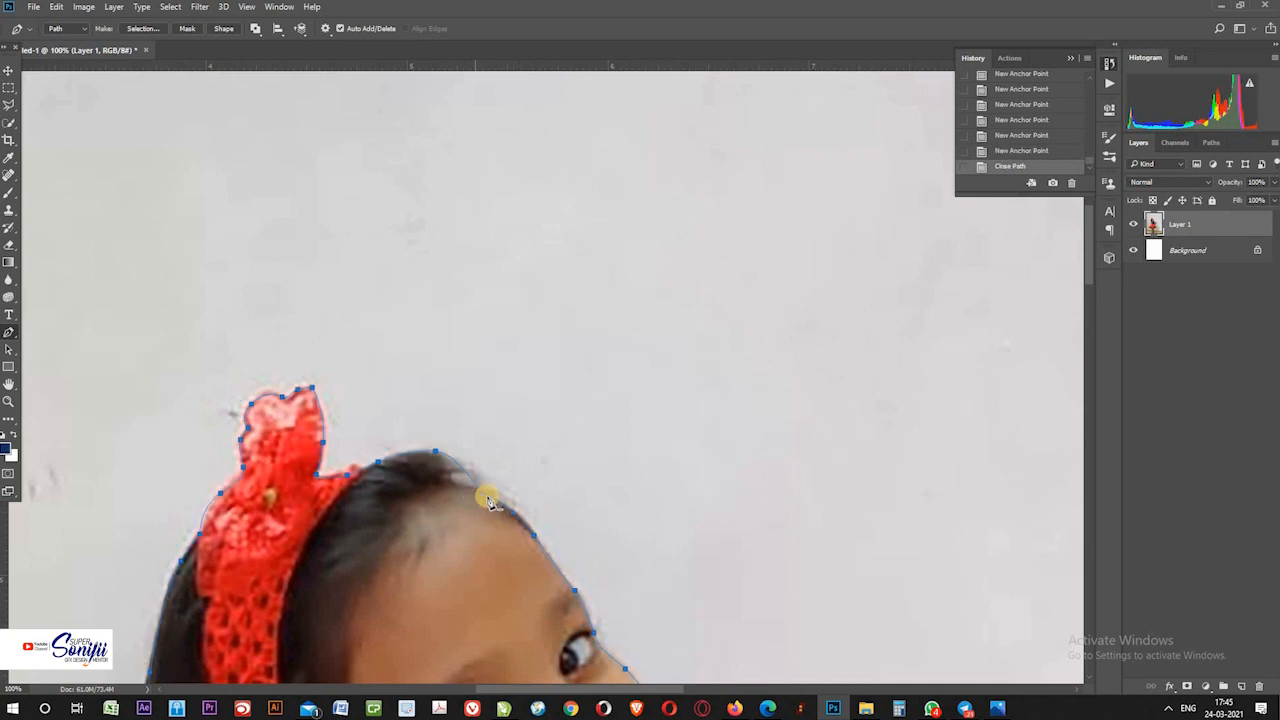
left_click(483, 496, "ctrl")
mouse_move(483, 497)
left_mouse_down()
mouse_move(447, 488)
mouse_move(475, 494)
left_mouse_up()
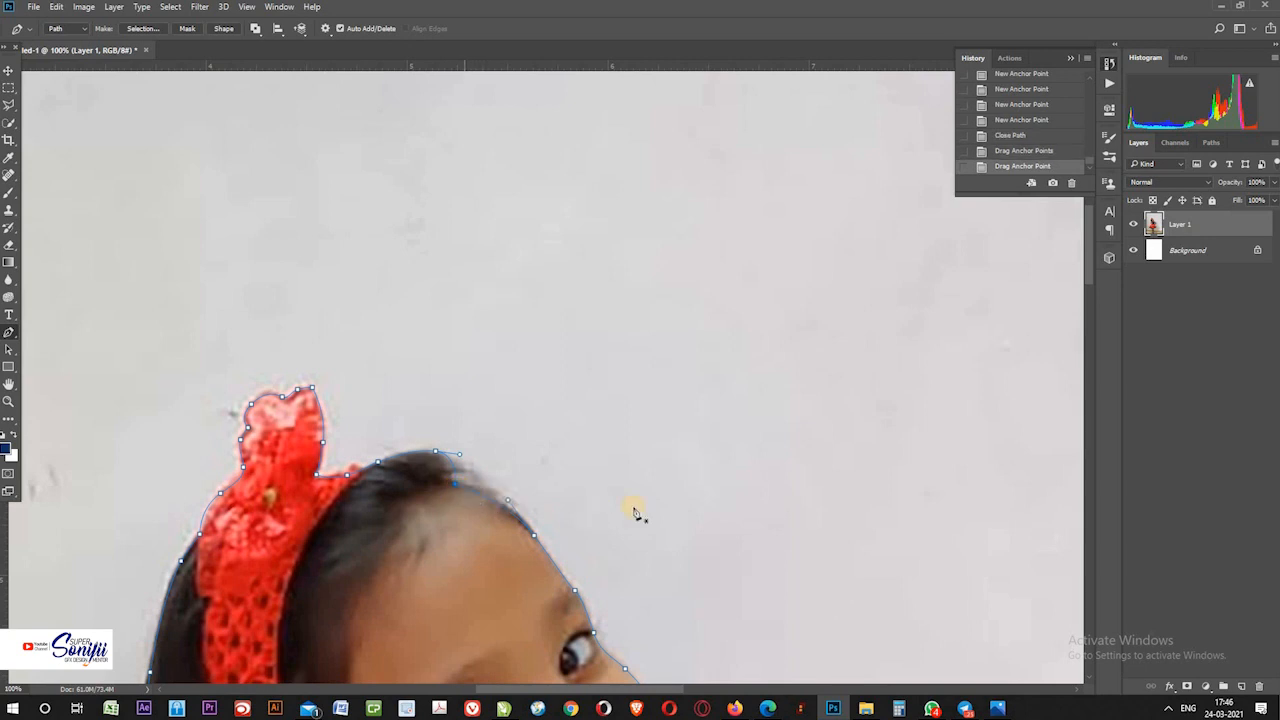
left_click_drag(557, 477, 626, 404)
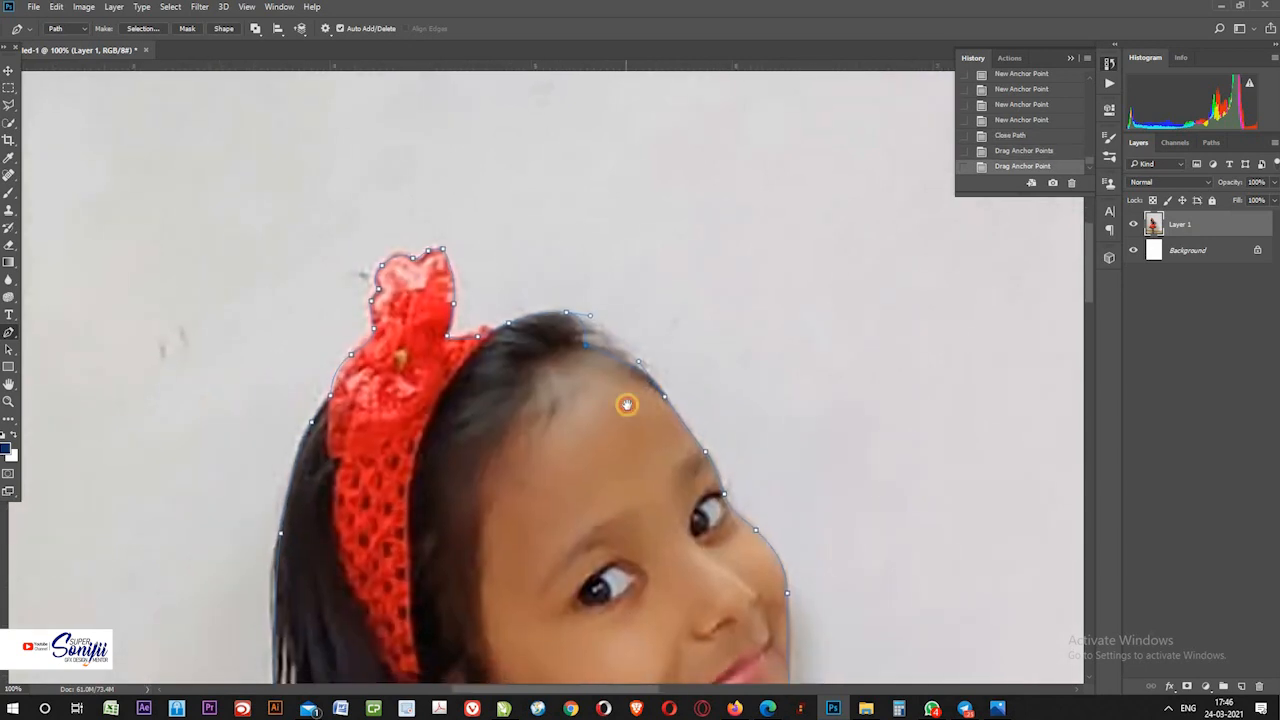
- Undo the last anchor point move at the hairline and review the closed path around the girl's whole figure
key("ctrl+z")
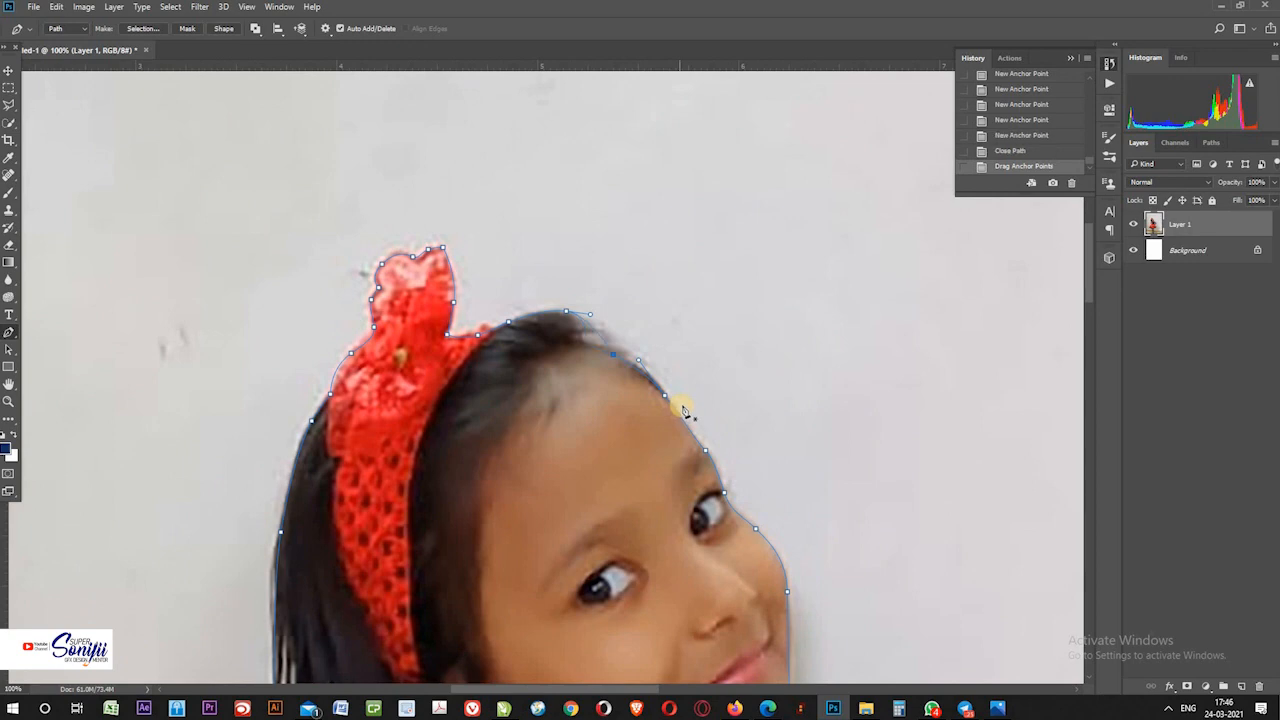
left_click_drag(696, 591, 615, 303)
left_click_drag(695, 484, 671, 371)
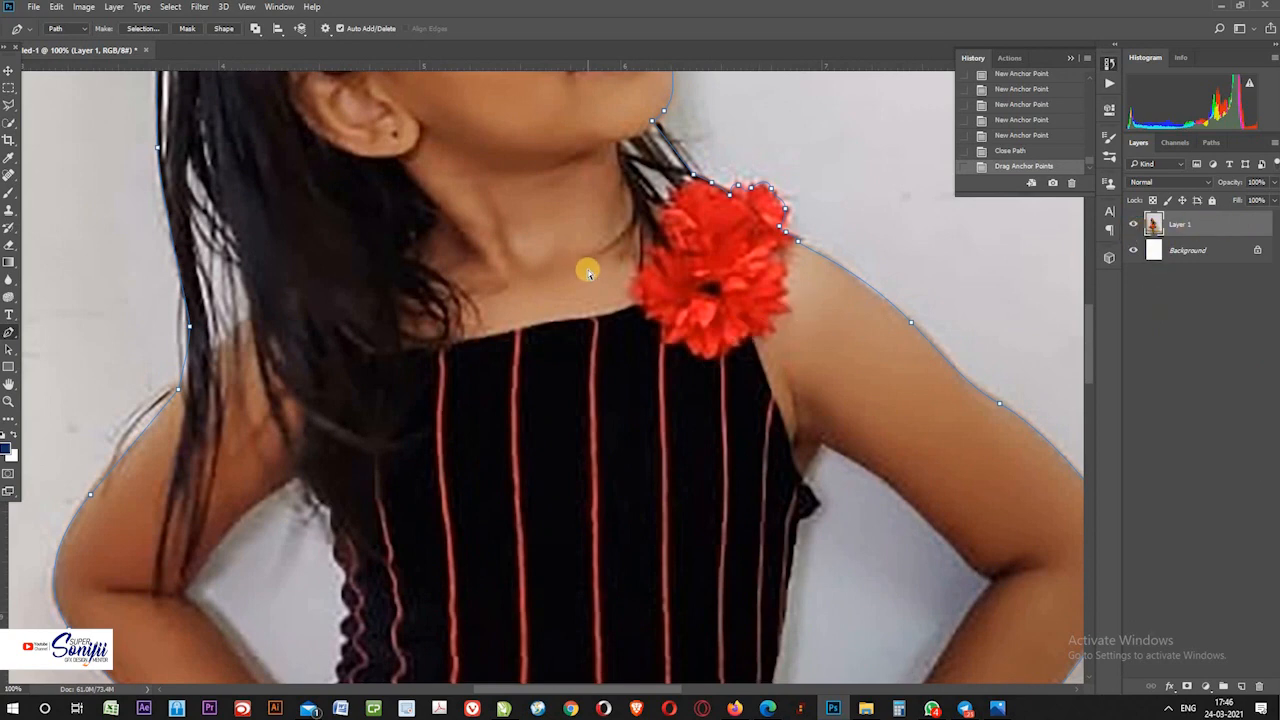
key("ctrl+0")
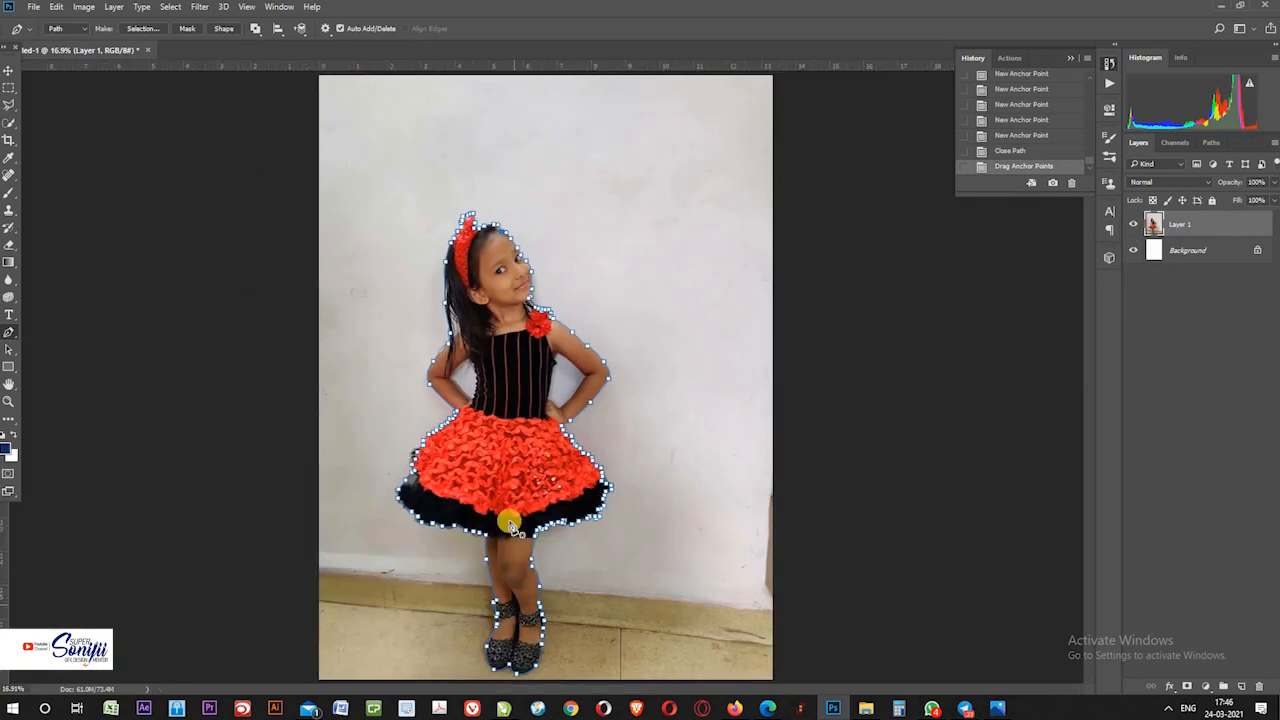
key("z")
left_click(492, 627)
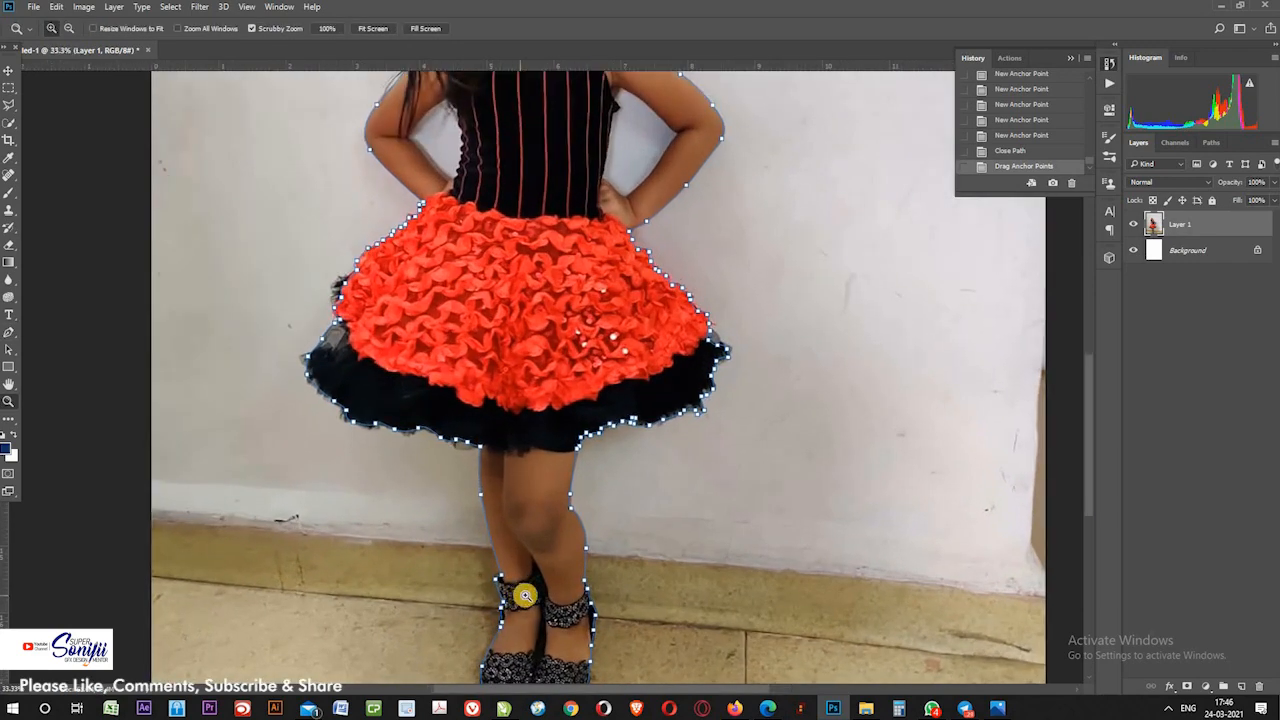
key("p")
left_click_drag(606, 486, 594, 438)
left_click_drag(563, 263, 637, 368)
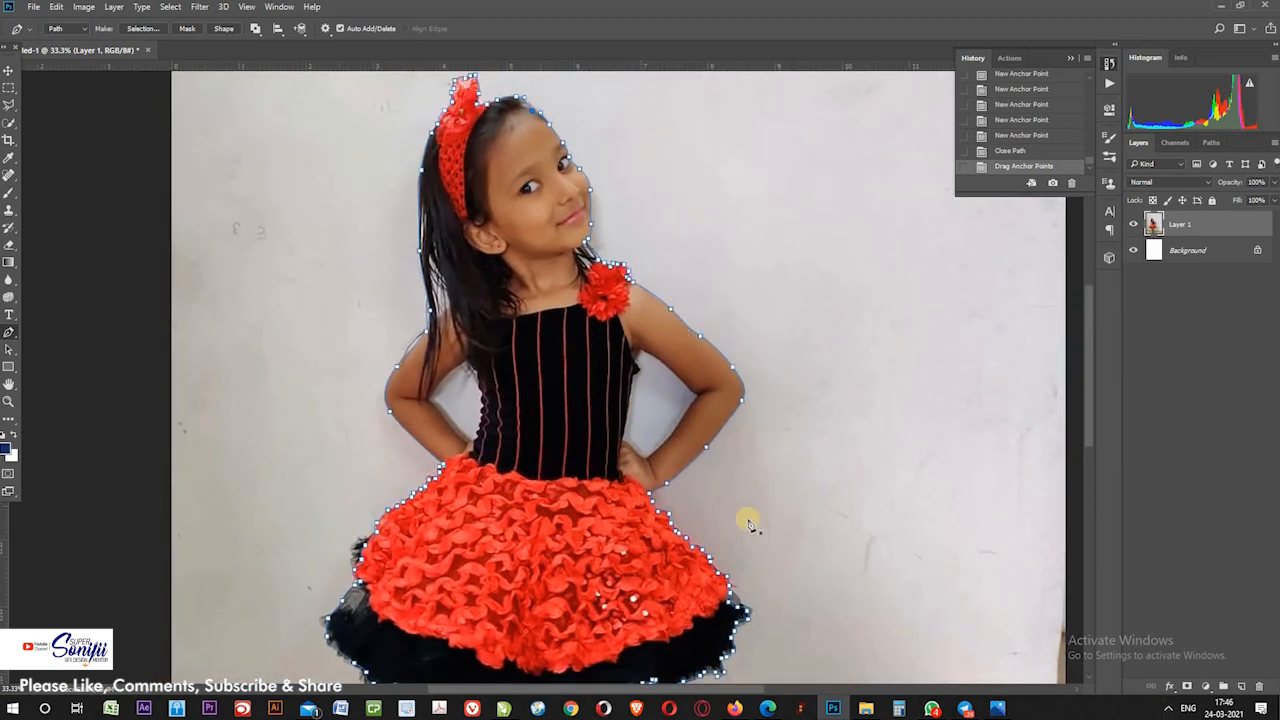
left_click_drag(678, 365, 643, 478)
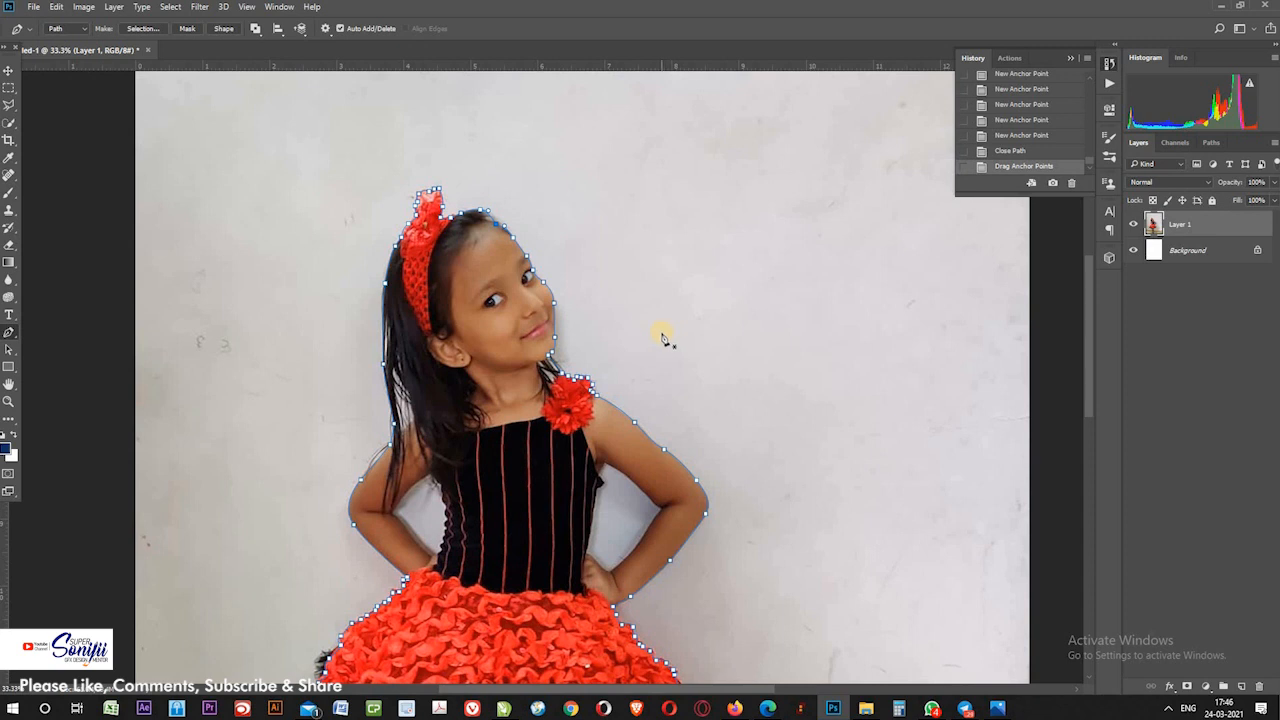
- Load the work path around the girl as a selection
left_click(1209, 142)
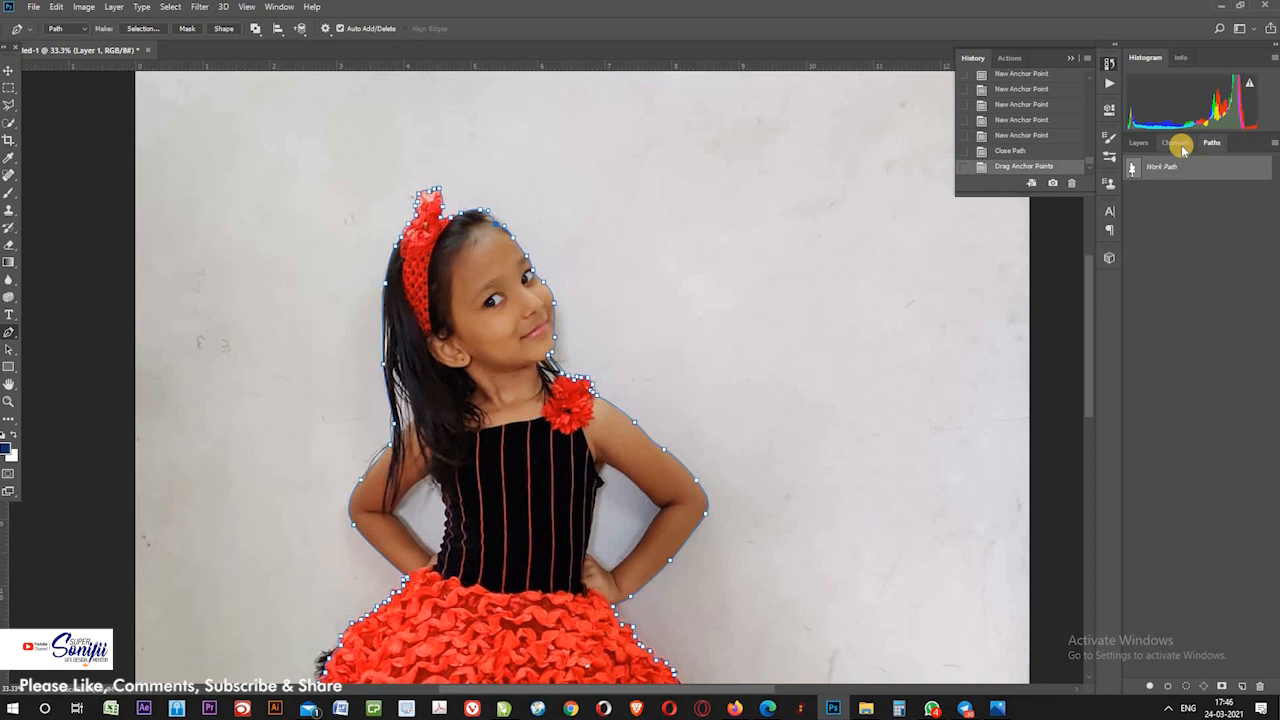
left_click(1184, 690)
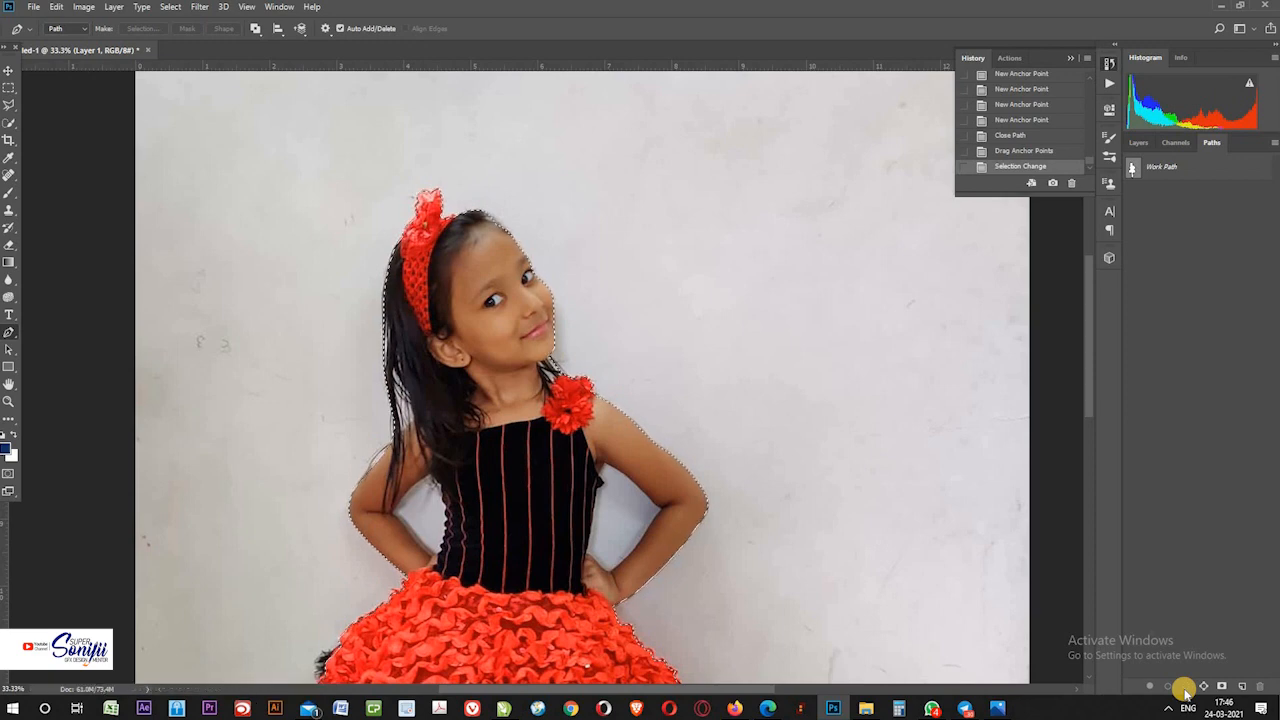
- Examine the selection edge around the whole figure, then closely around the arm, red flower, chin and shoulder
scroll(655, 590, "down", 3)
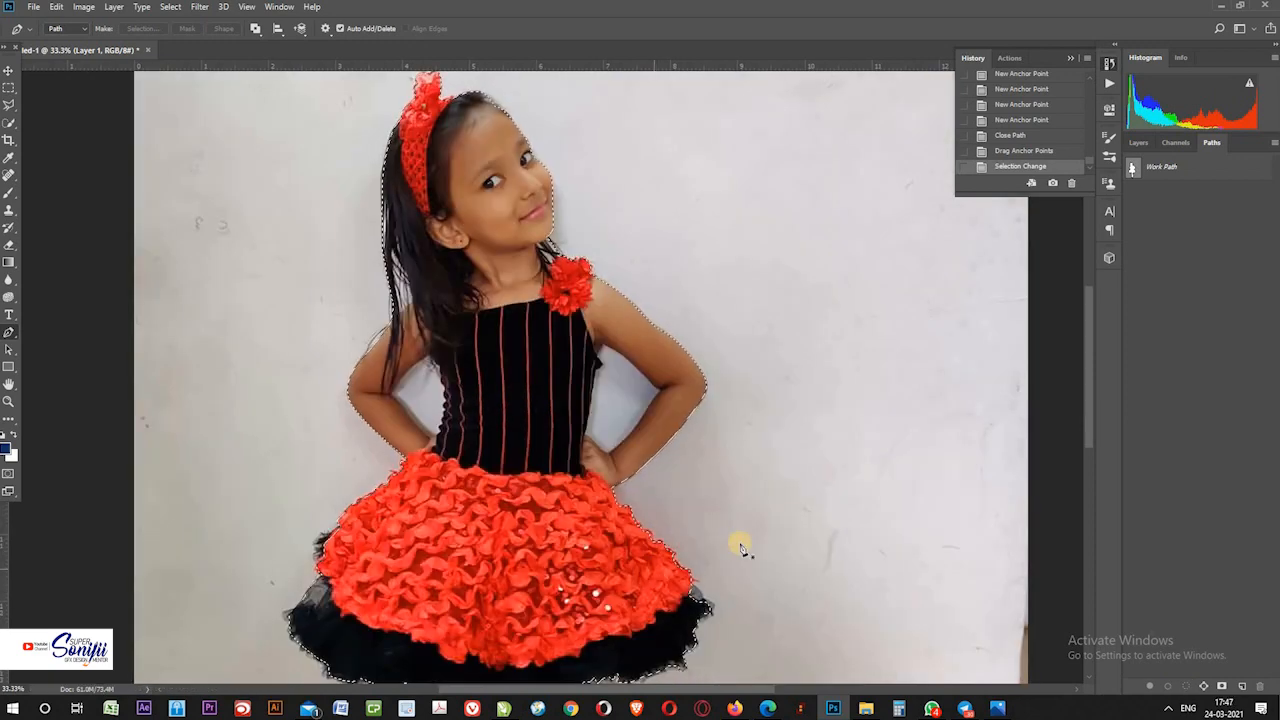
scroll(507, 533, "down", 3)
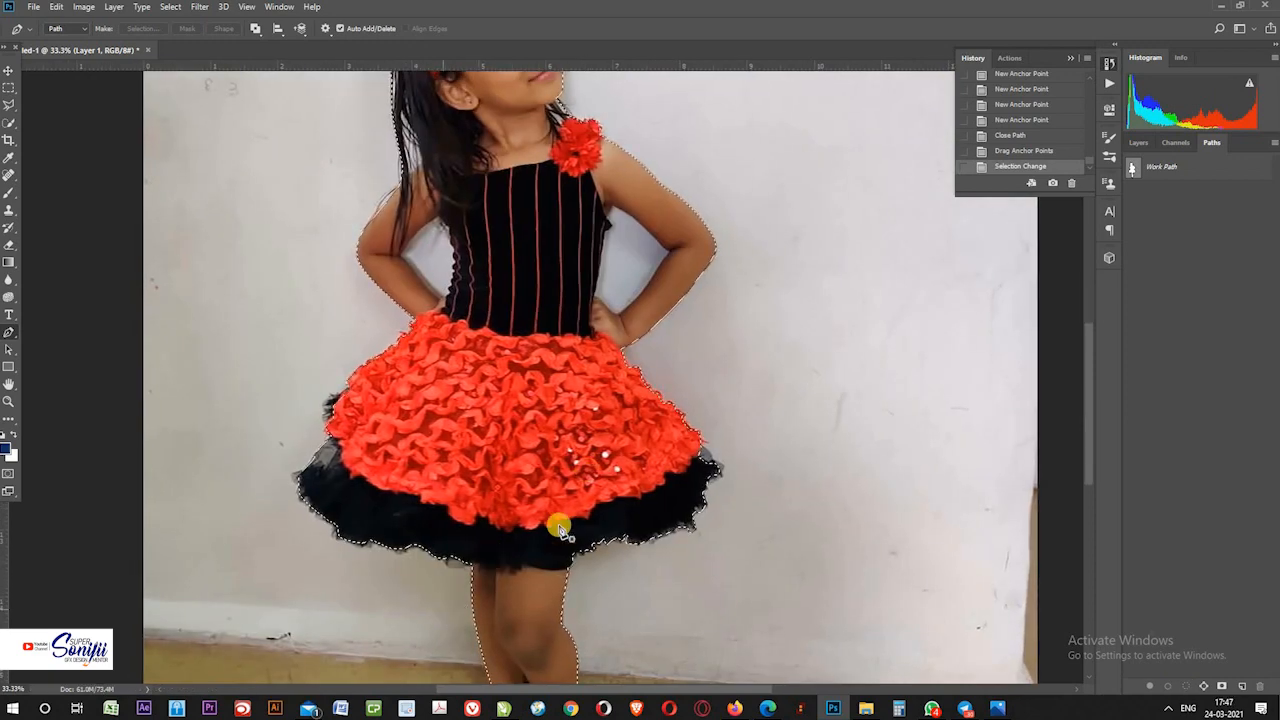
scroll(509, 443, "down", 3)
scroll(507, 415, "up", 8)
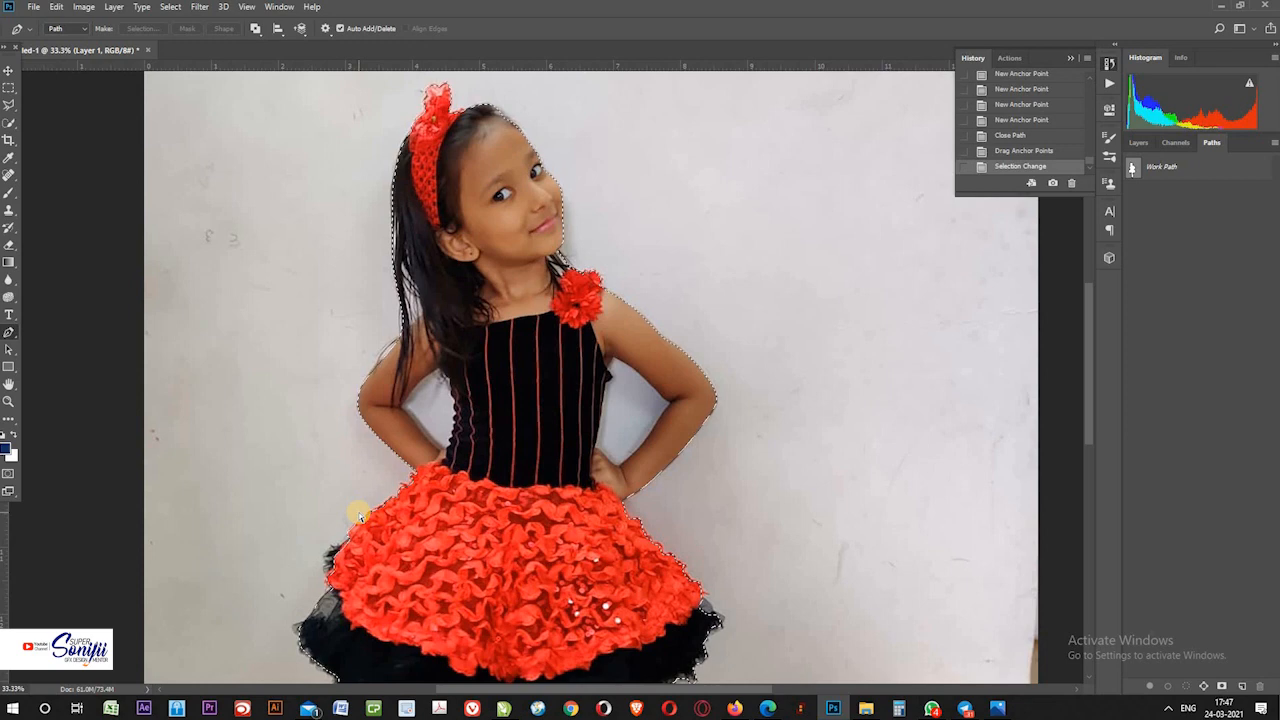
key("ctrl+plus")
key("ctrl+plus")
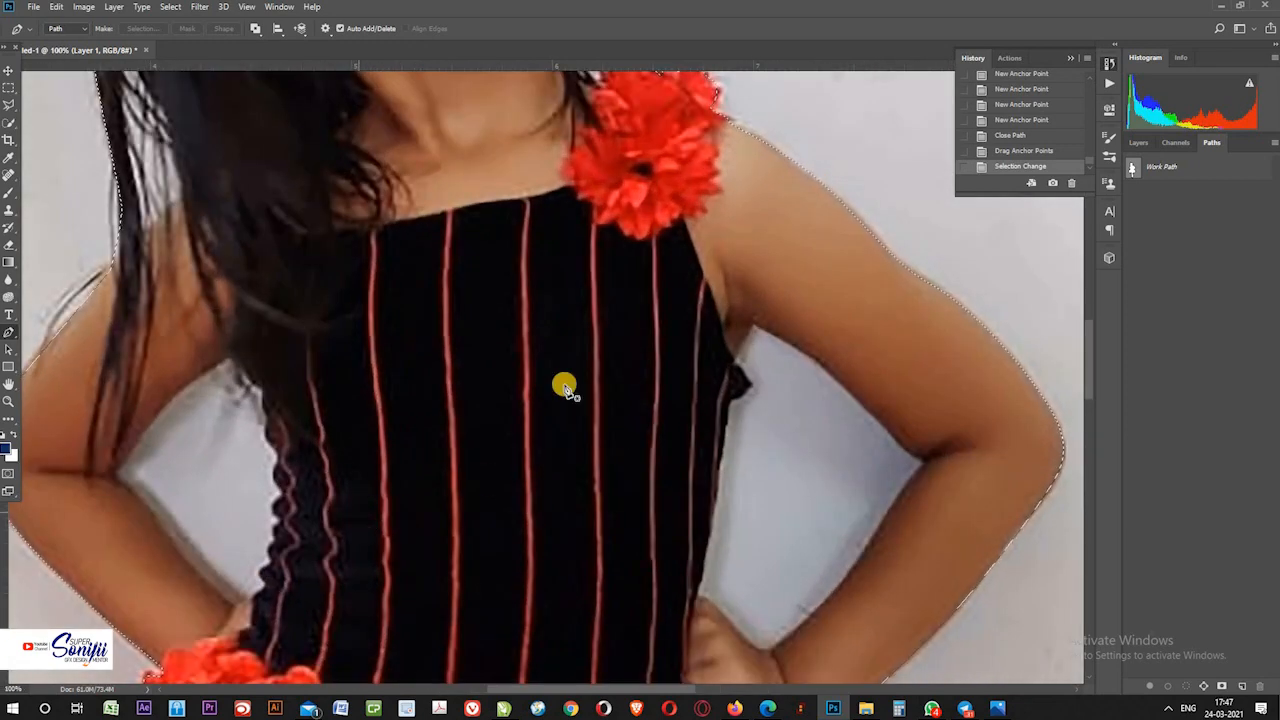
key("ctrl+plus")
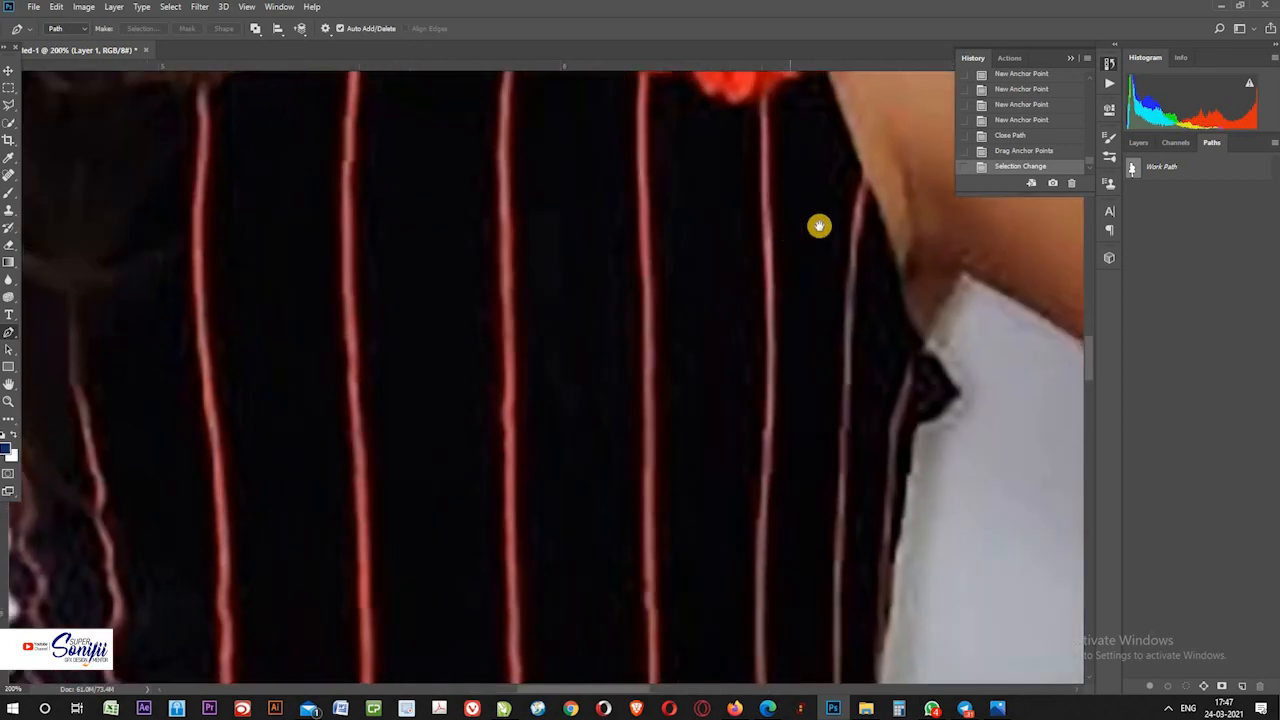
left_click_drag(496, 380, 300, 540)
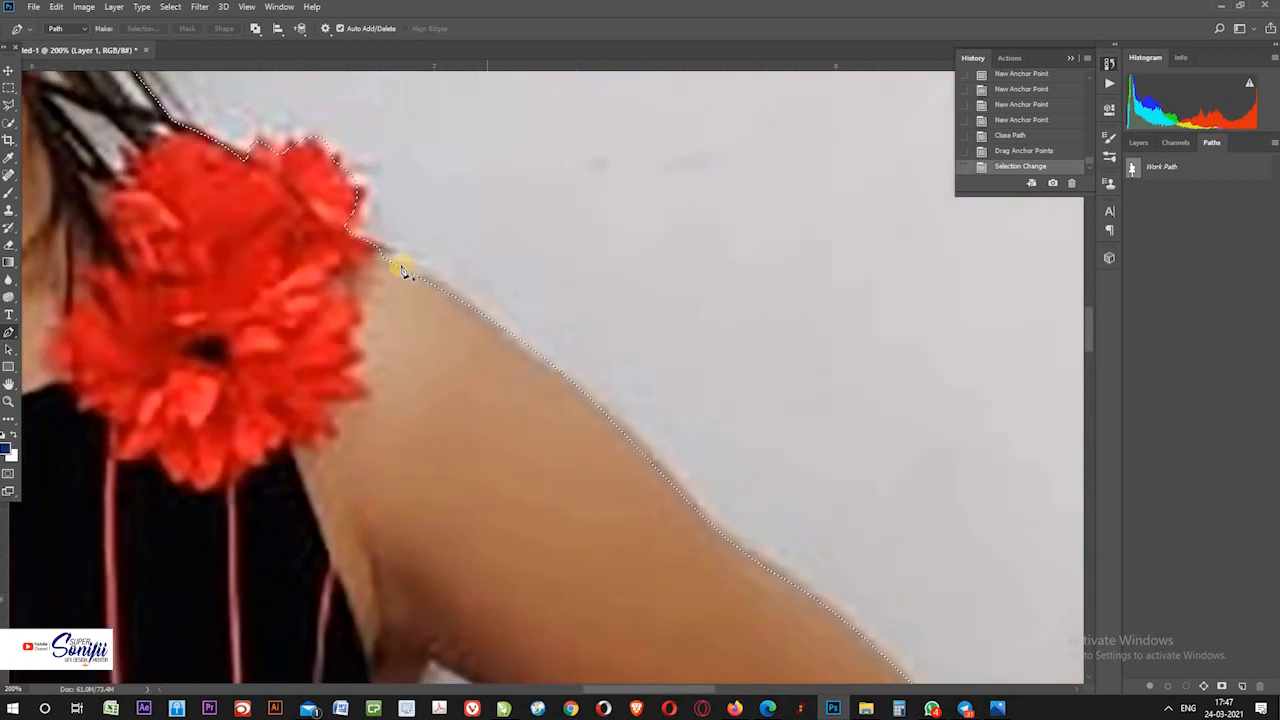
left_click_drag(300, 240, 670, 566)
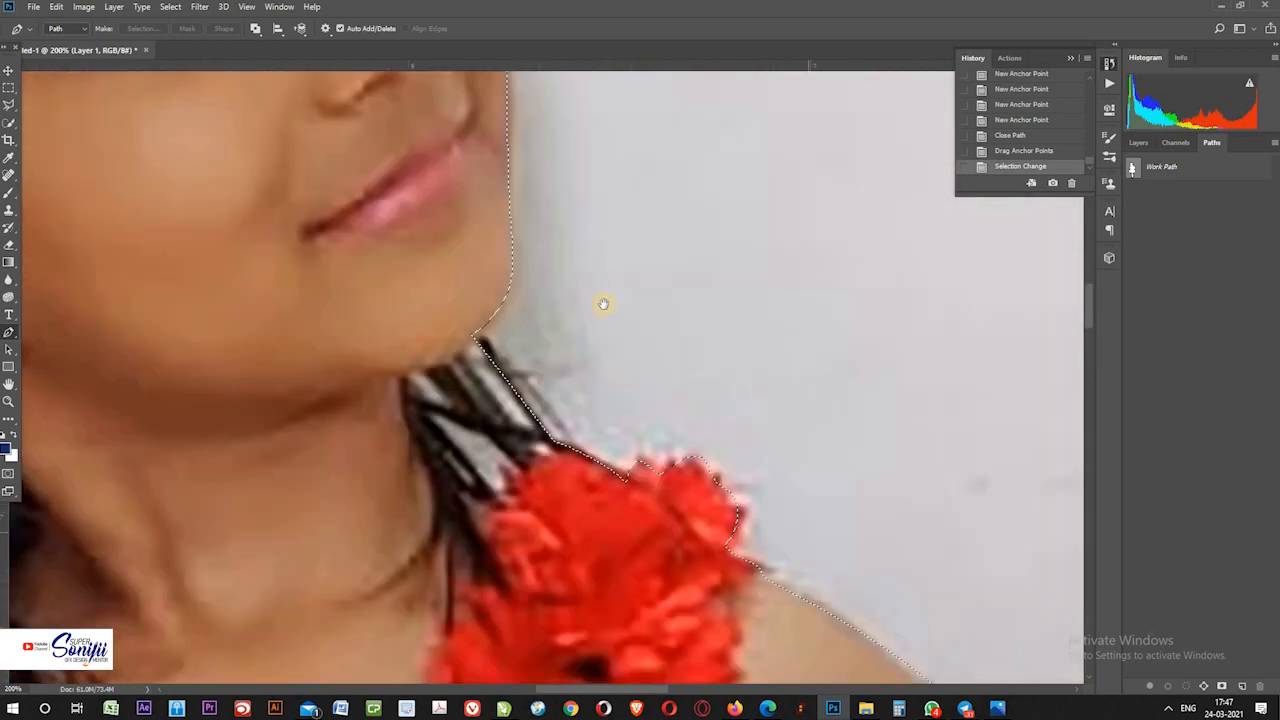
left_click_drag(600, 260, 655, 510)
left_click_drag(606, 414, 623, 481)
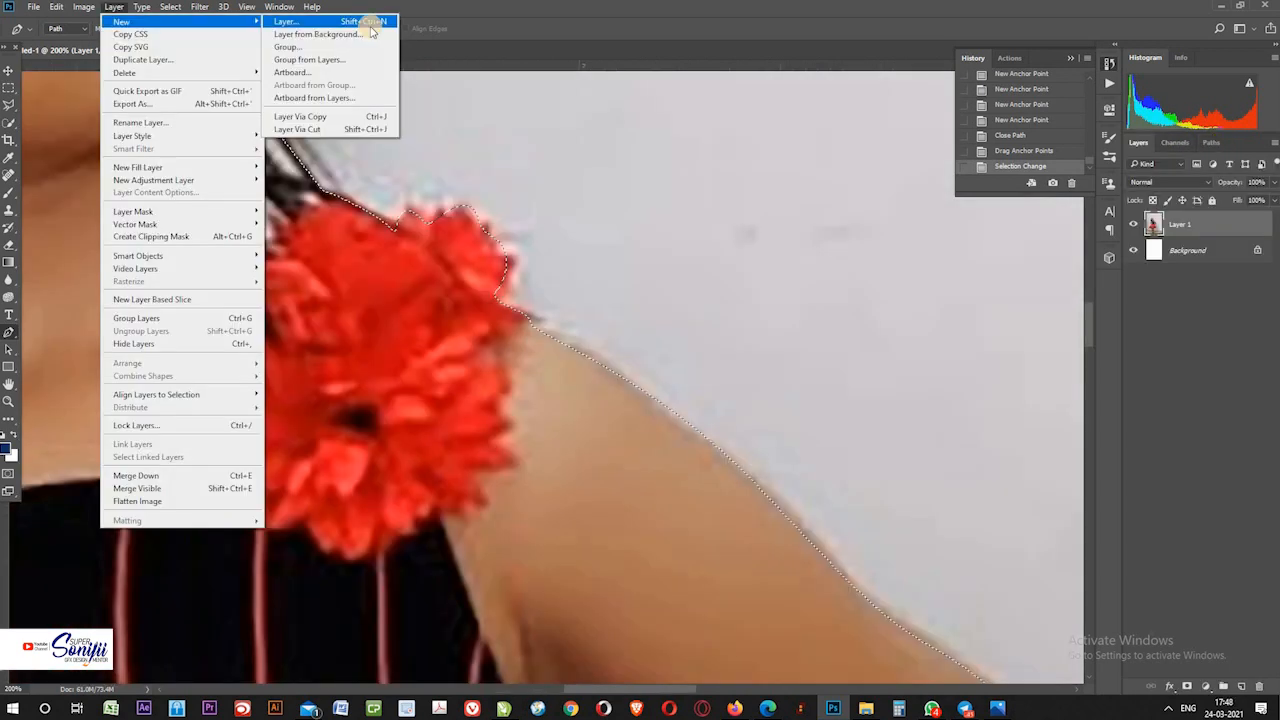
- Copy the selected girl to a new layer with Layer Via Copy and delete Layer 1 and the Background layer
left_click(385, 117)
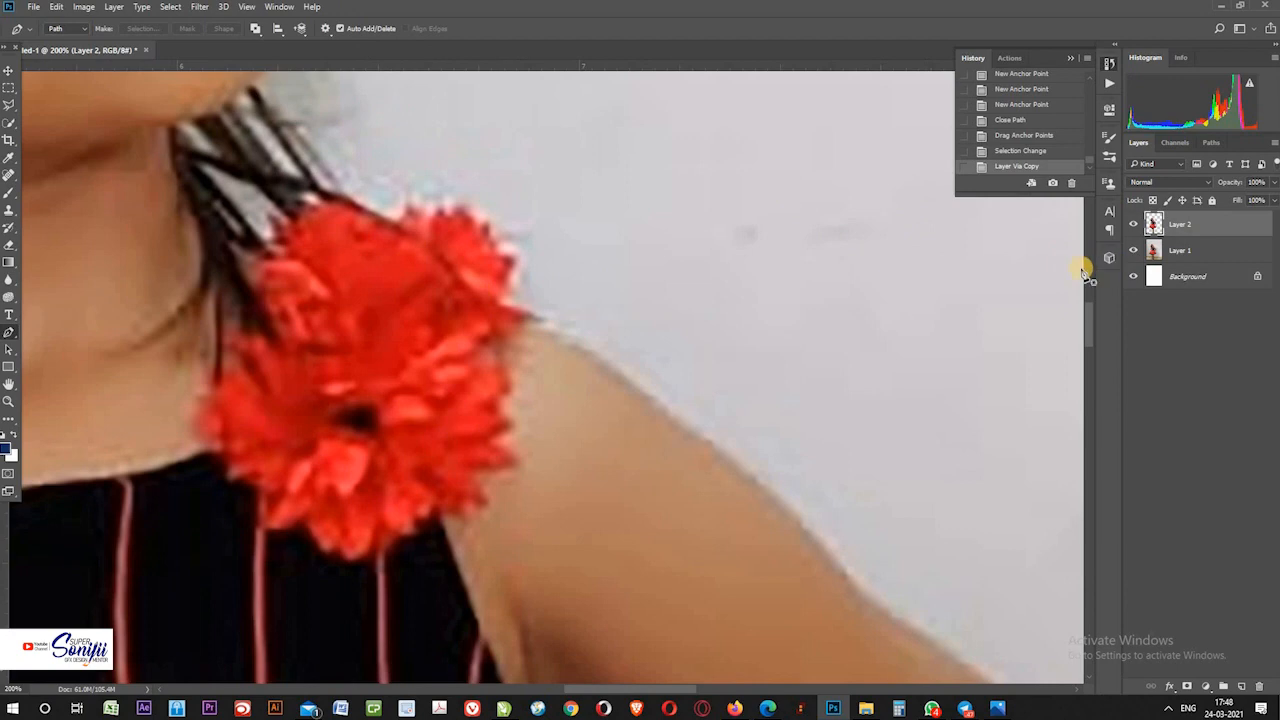
key("ctrl+0")
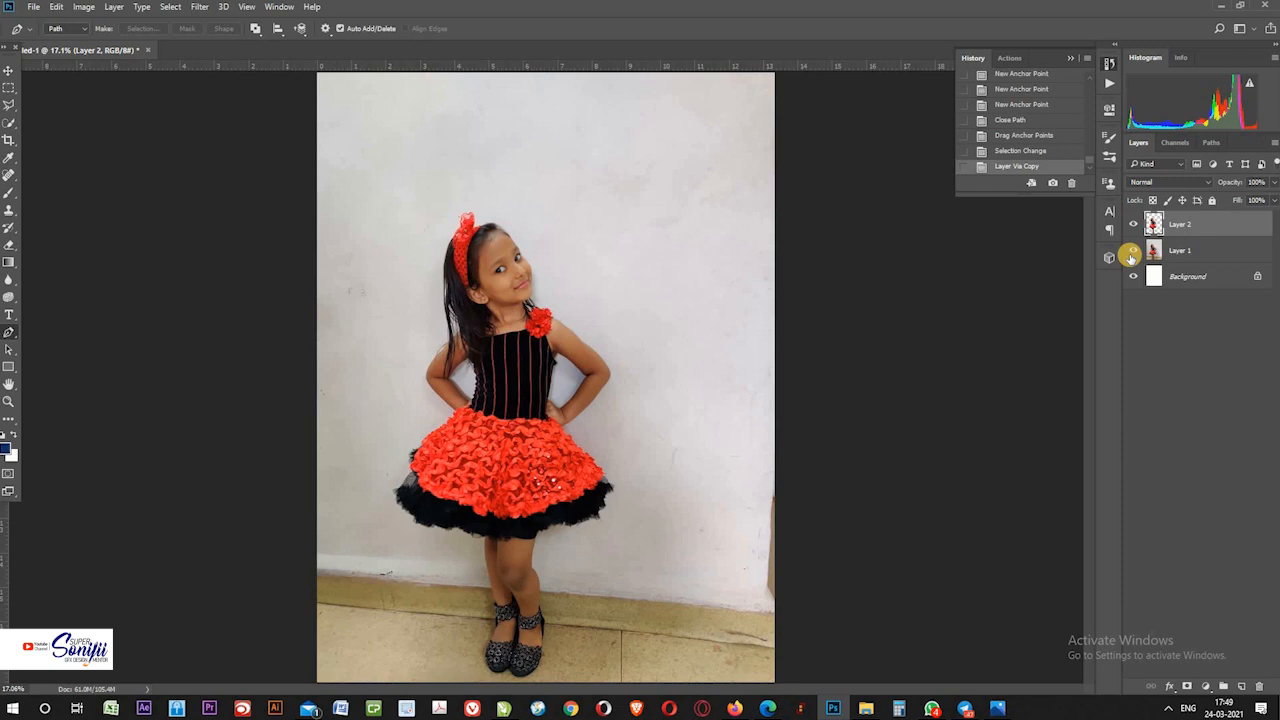
left_click(1200, 250)
left_click(1200, 276, "shift")
left_click(1258, 686)
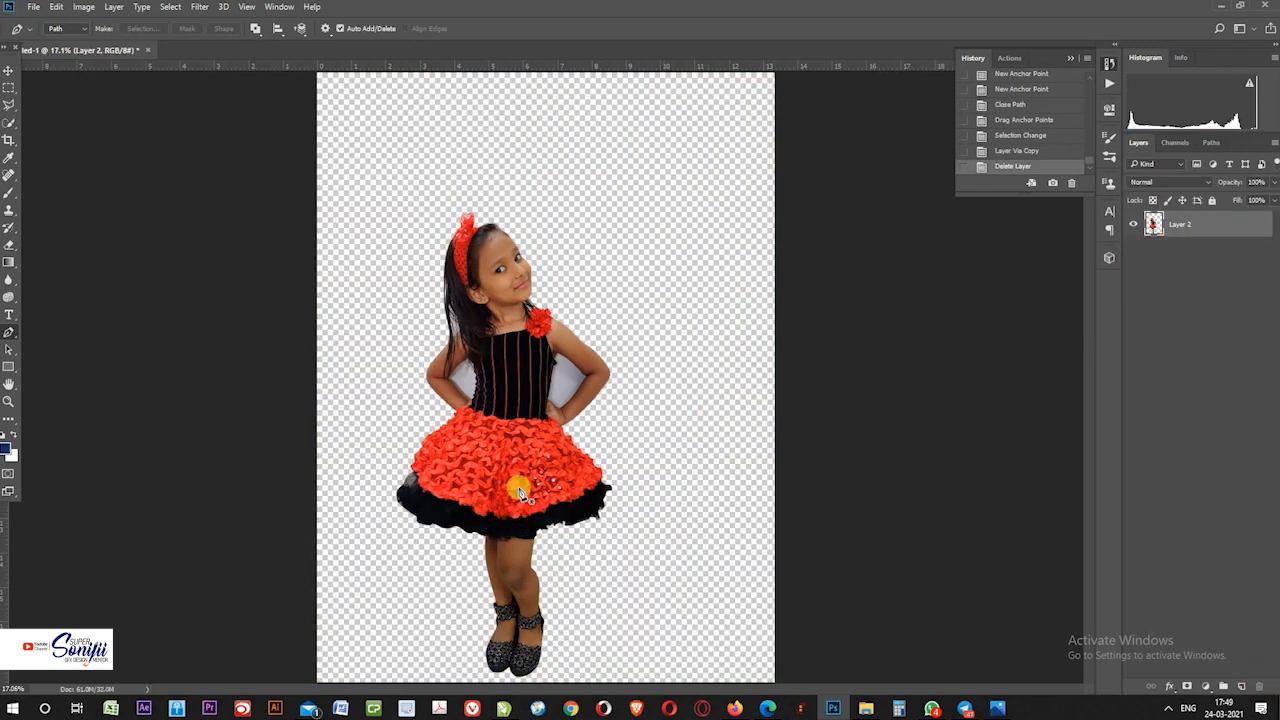
- Trace a closed Pen path around the wall area showing between the torso and the arm below the long hair
key("z")
left_click_drag(478, 410, 573, 494)
scroll(573, 494, "up", 3)
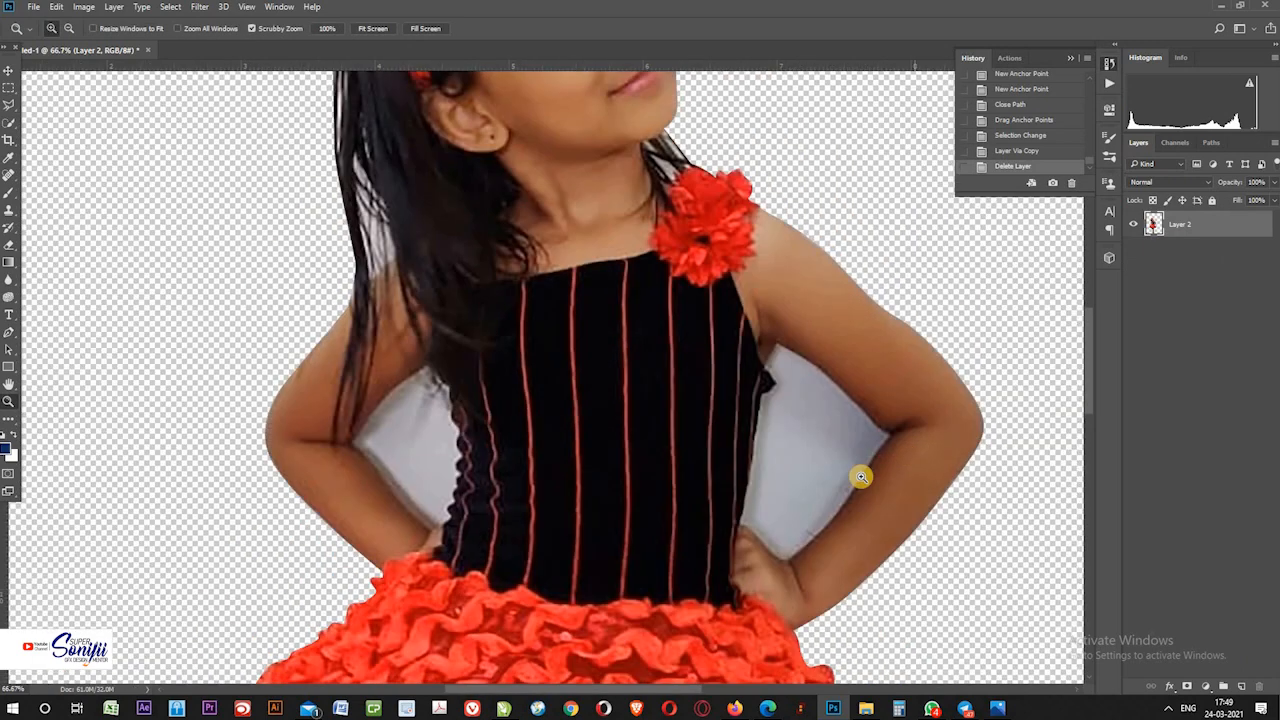
left_click(589, 506)
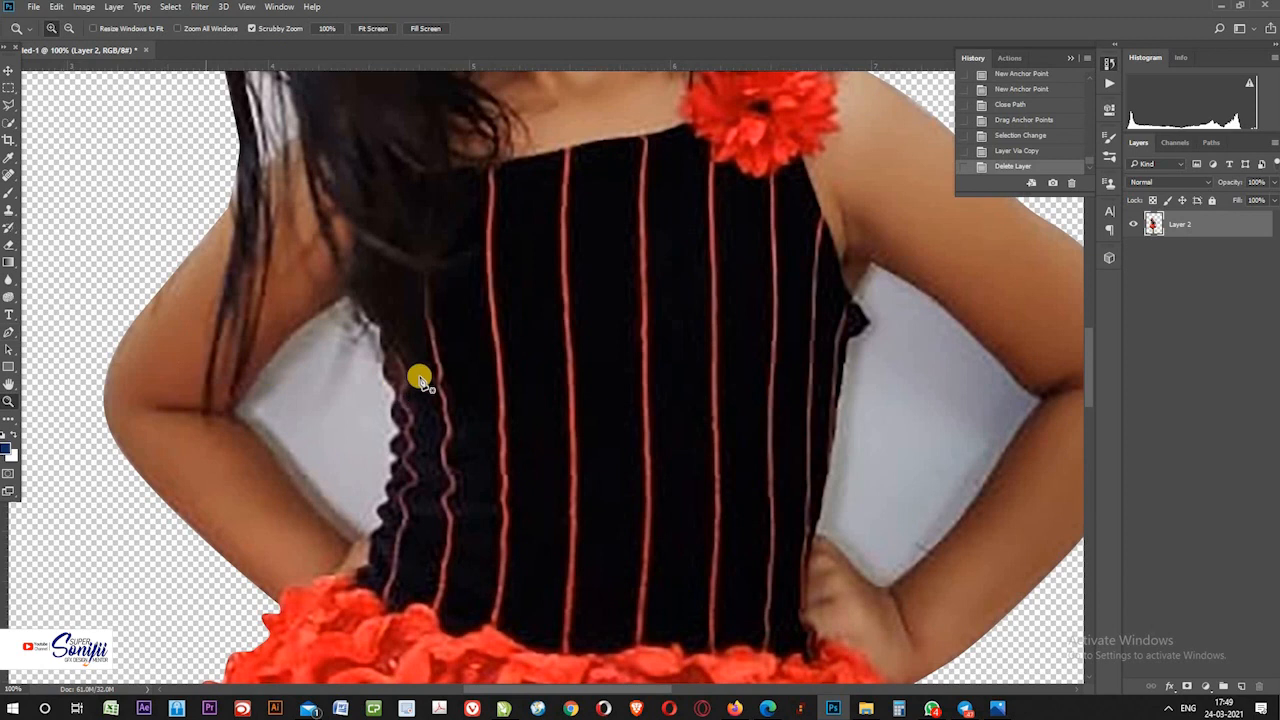
key("p")
left_click(353, 546)
left_click(302, 503)
left_click(280, 465)
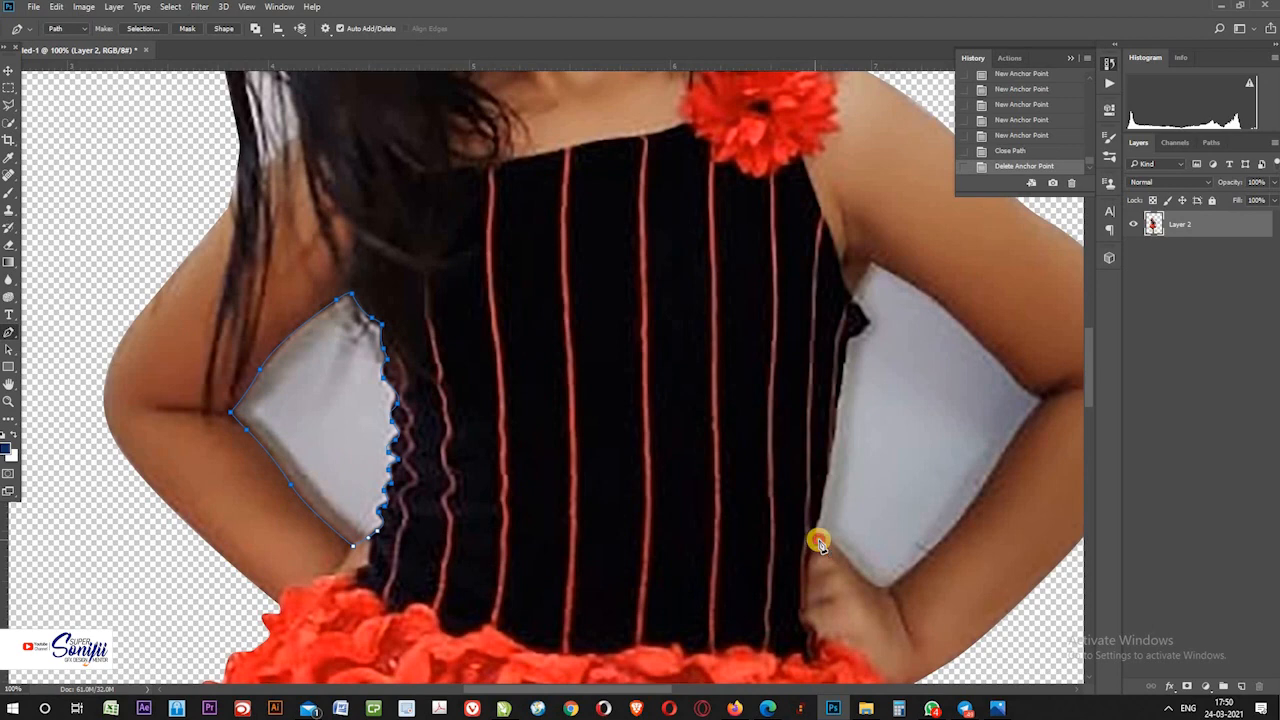
- Trace a closed Pen path around the wall area between the torso and the arm on the flower side
left_click(818, 537)
left_click(840, 550)
left_click(880, 594)
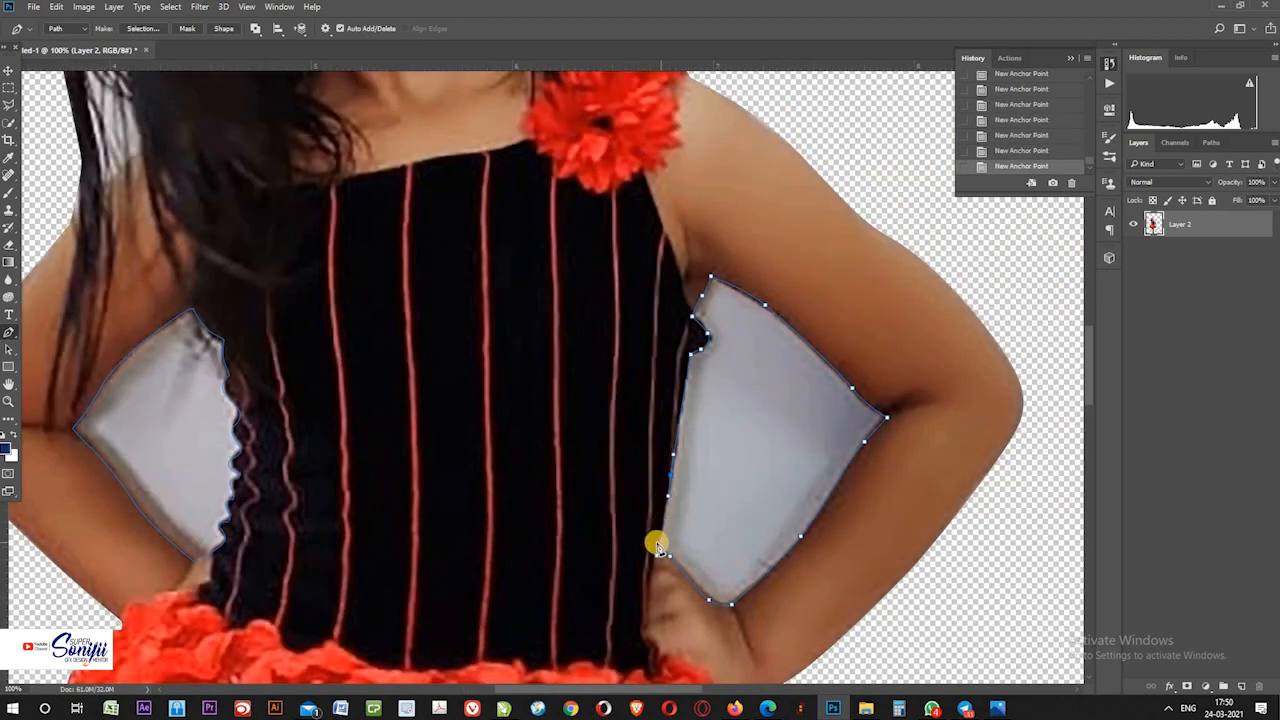
left_click(657, 558)
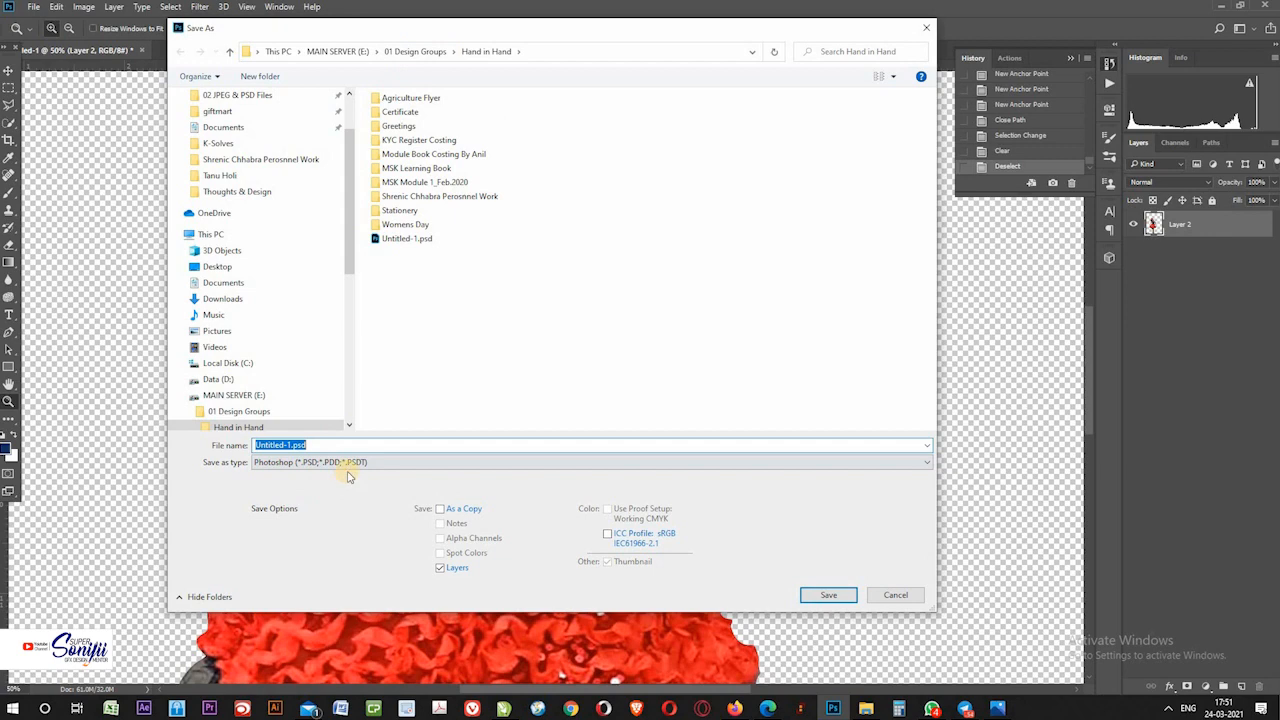
- Save the cutout as a Photoshop PSD file with a name starting with "Kids"
type("Kids")
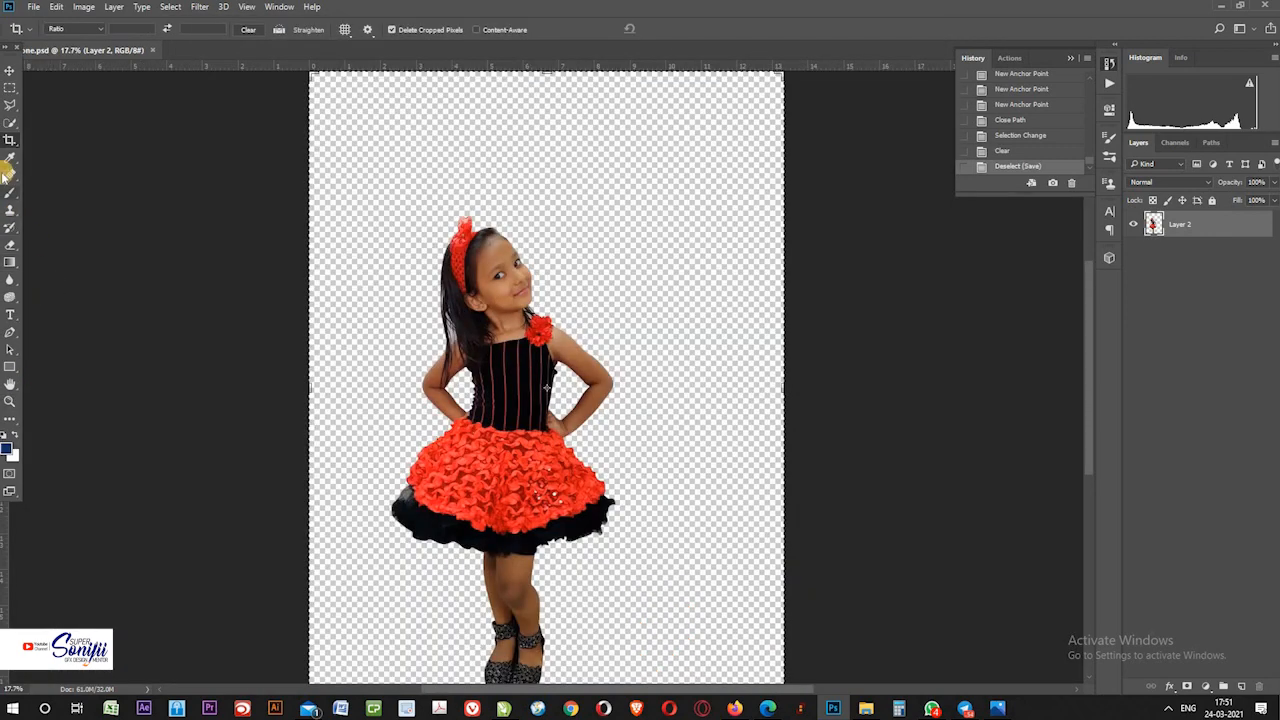
- Crop the canvas closely around the girl, removing the empty transparent area above her and at both sides
left_click(9, 174)
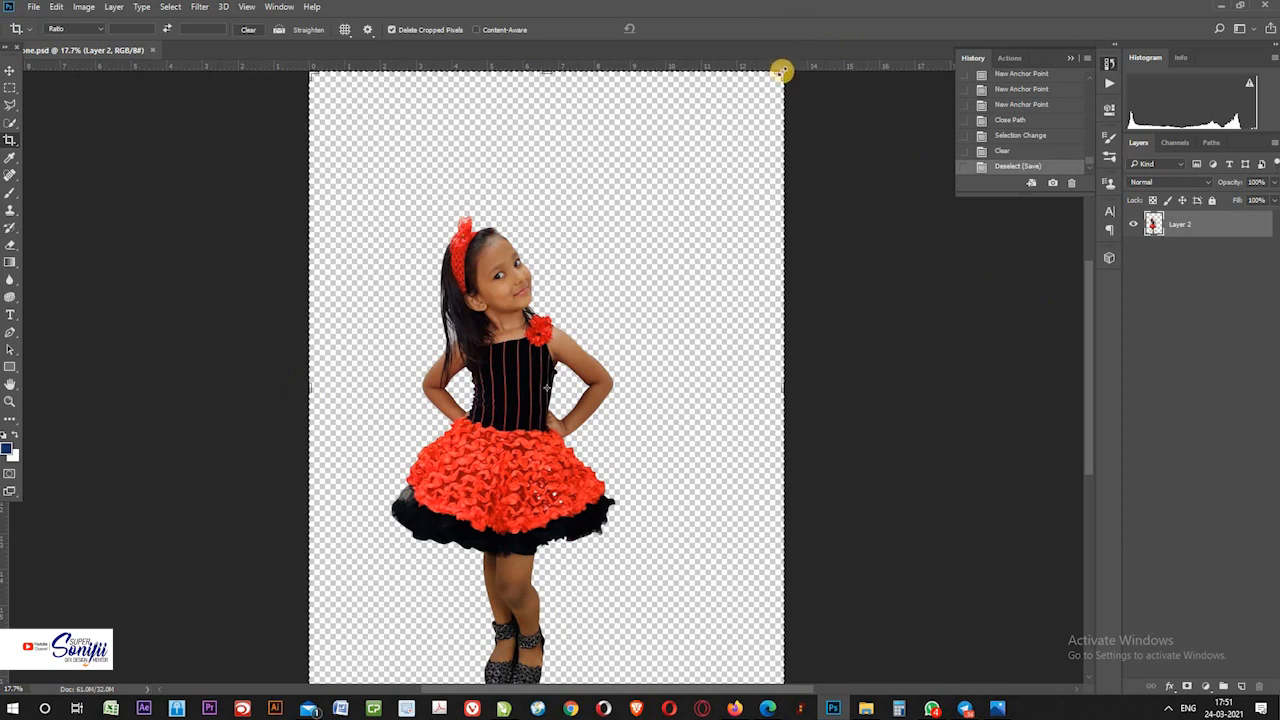
left_click_drag(777, 80, 731, 134)
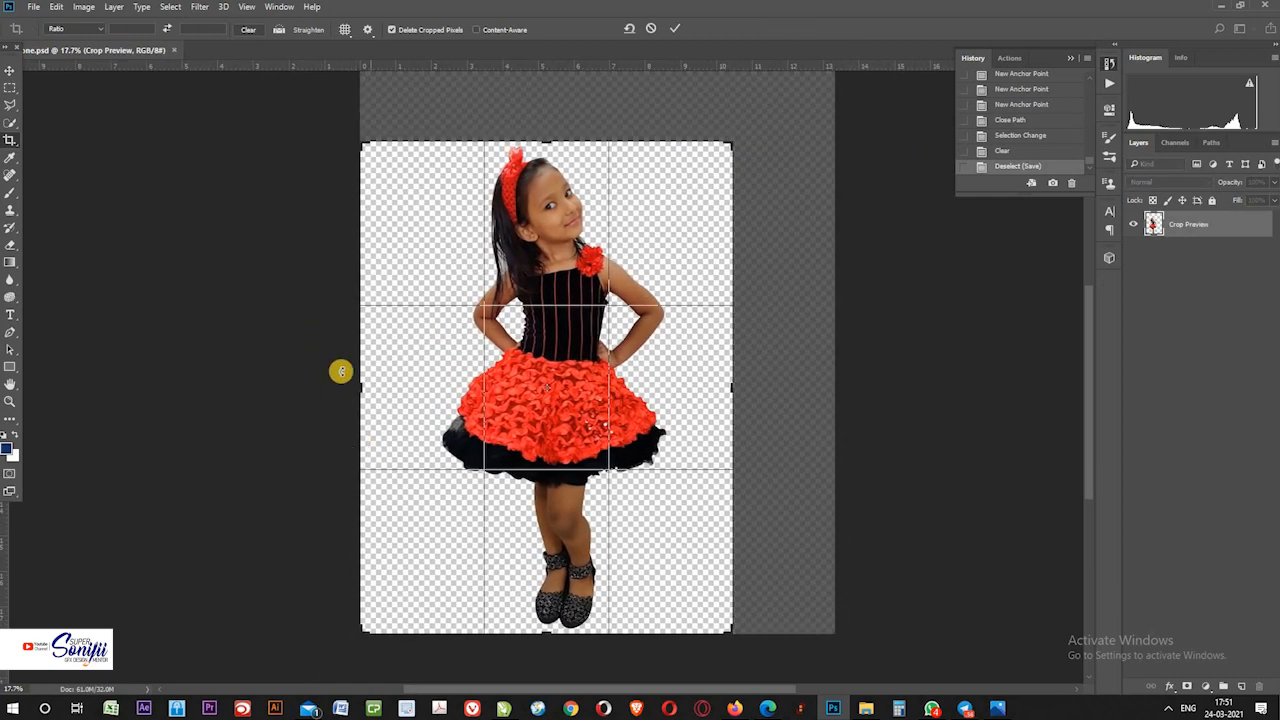
left_click_drag(354, 391, 394, 396)
left_click_drag(672, 385, 669, 387)
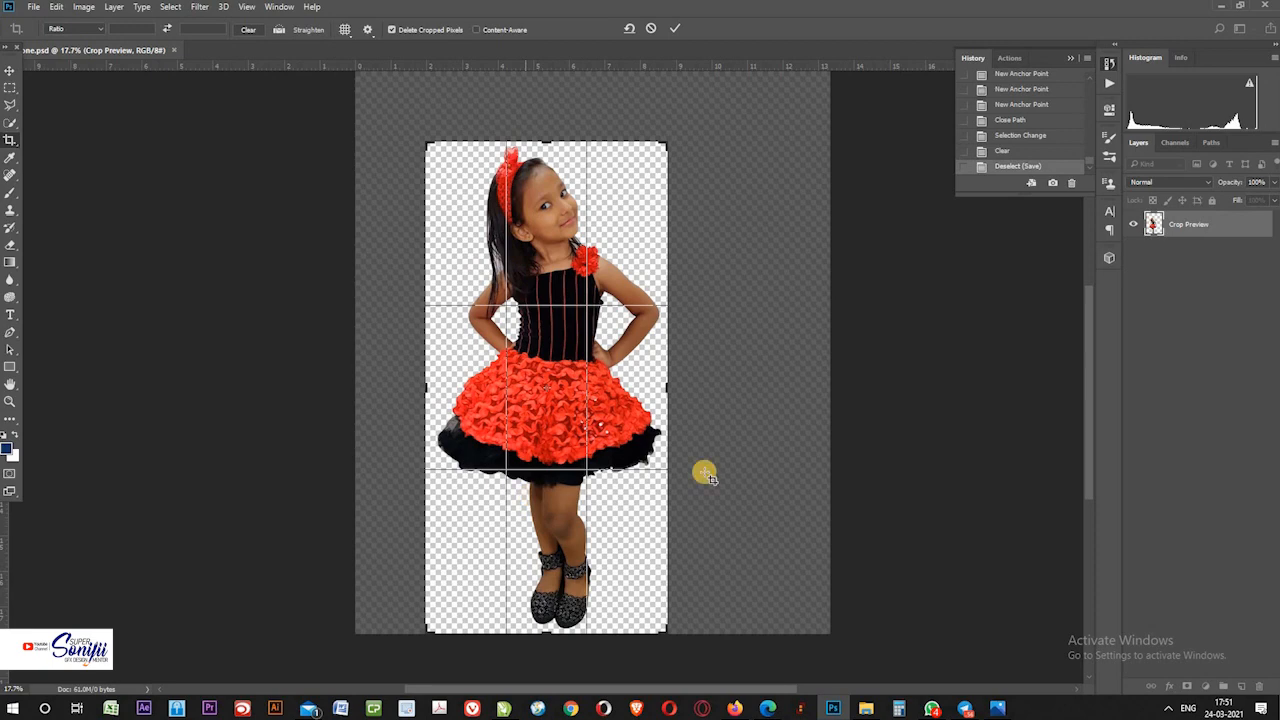
key("Return")
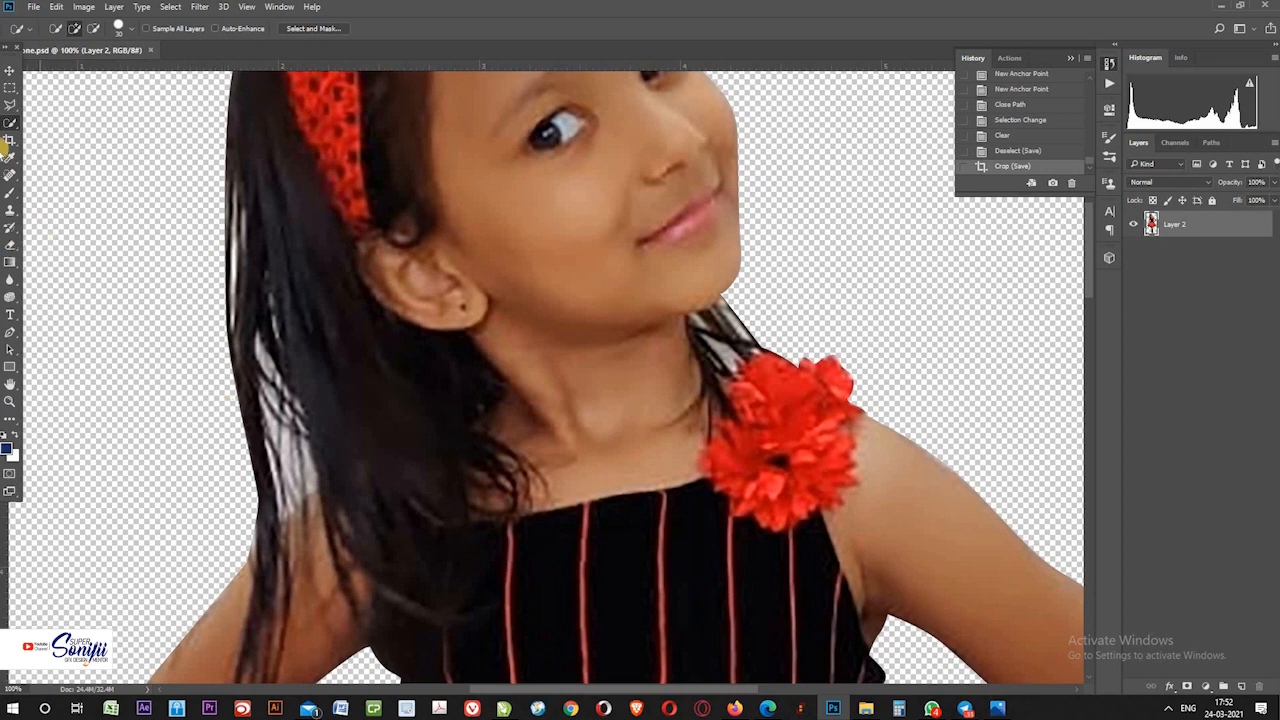
- Select the light wall patch between the hair strands above the shoulder with the Magic Wand and delete it
right_click(10, 122)
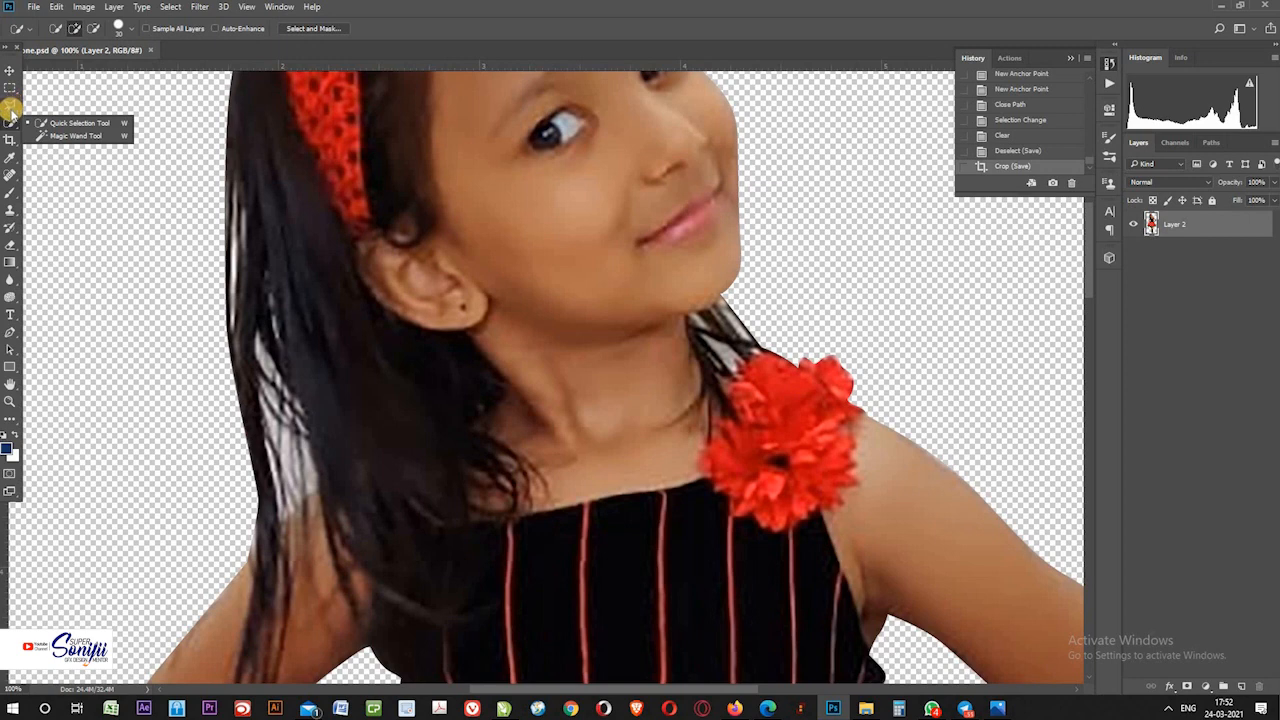
left_click(89, 136)
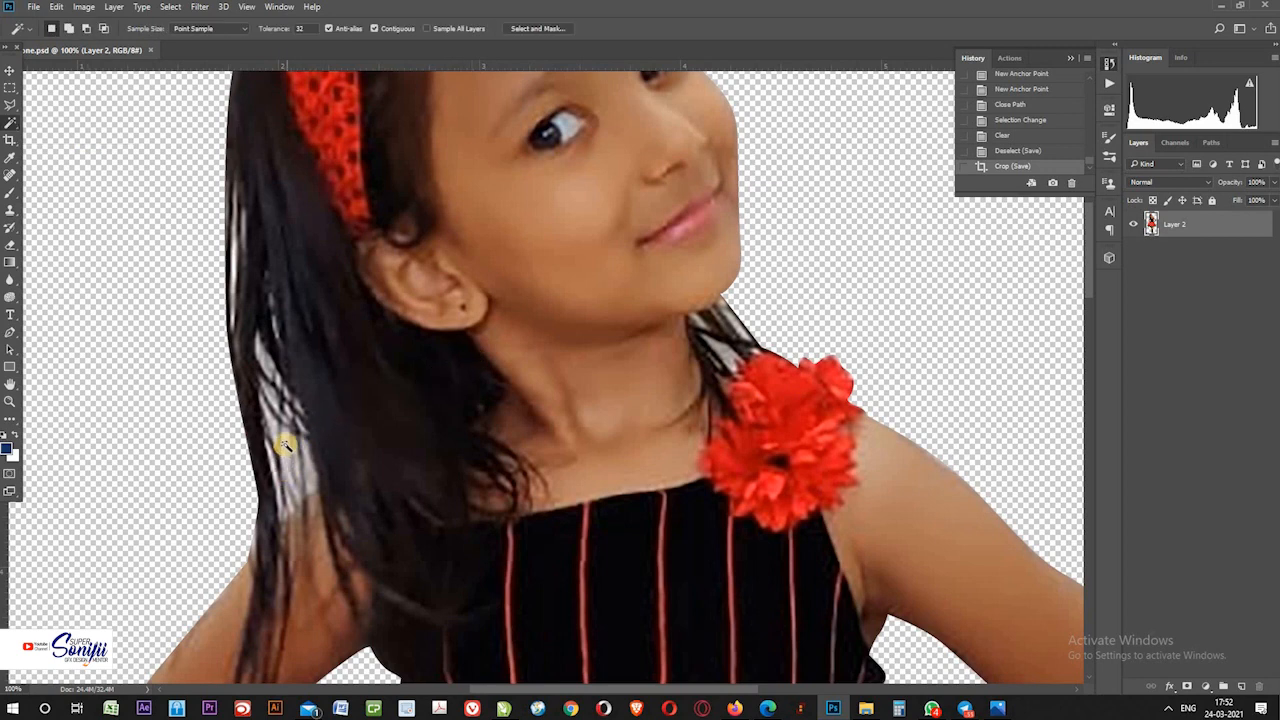
left_click(285, 447)
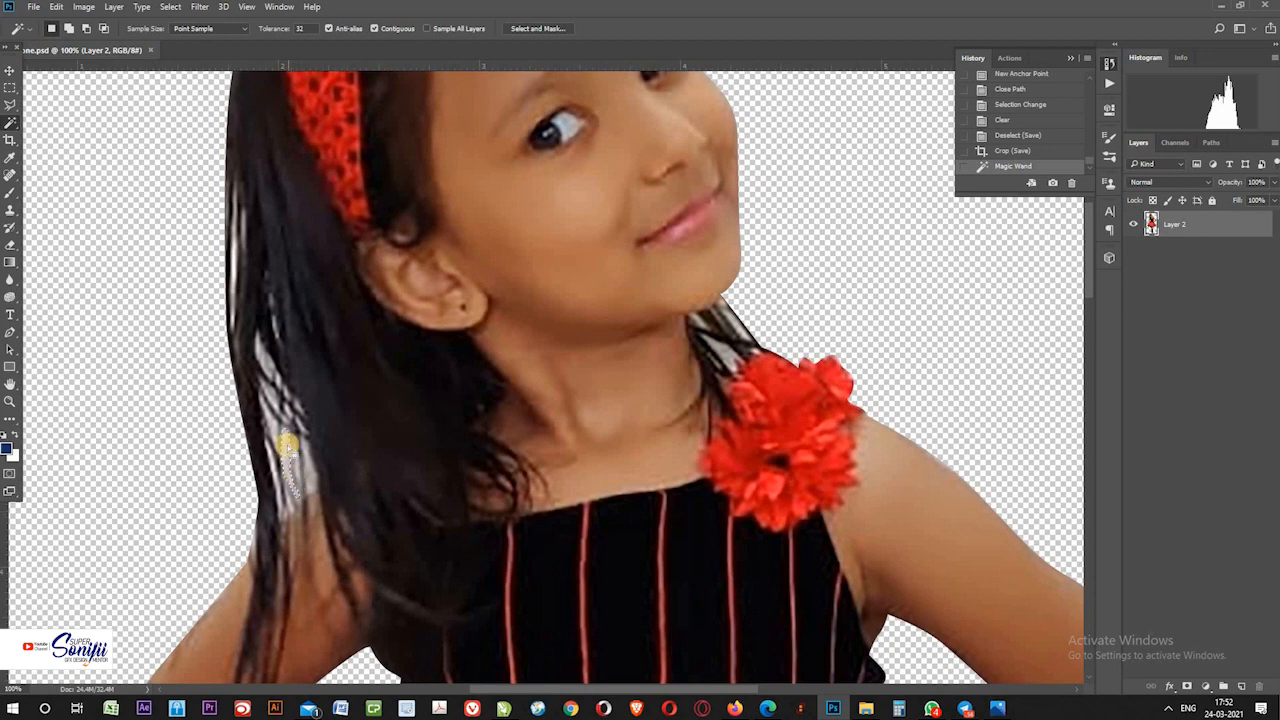
key("Delete")
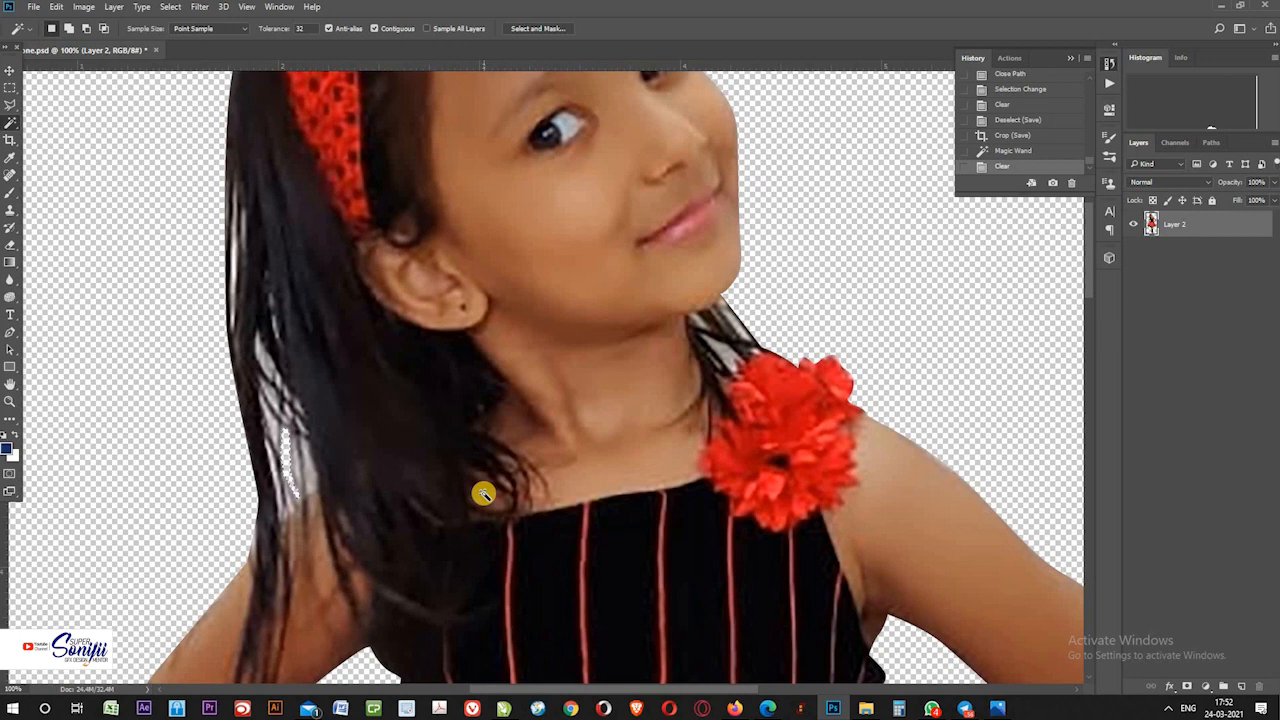
- Remove three more leftover wall patches higher up between the long hair strands with the Magic Wand
left_click(286, 427)
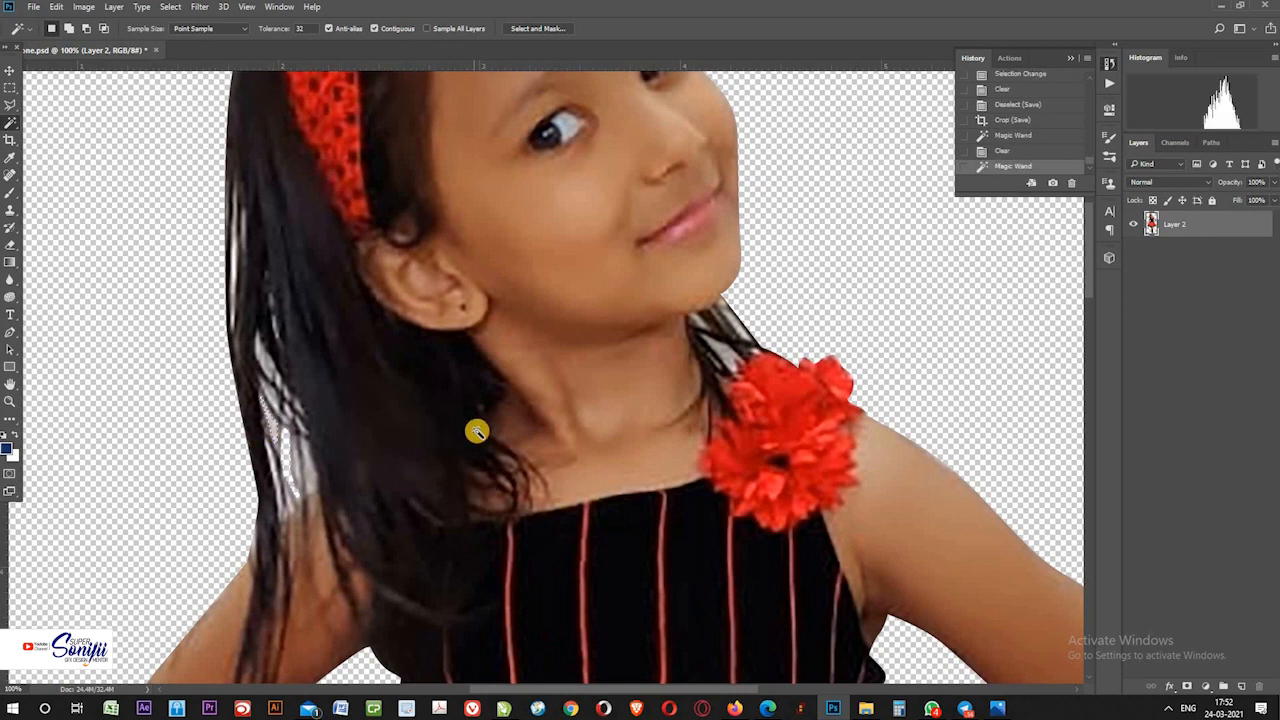
key("Delete")
left_click(268, 372)
key("Delete")
left_click(277, 386)
key("Delete")
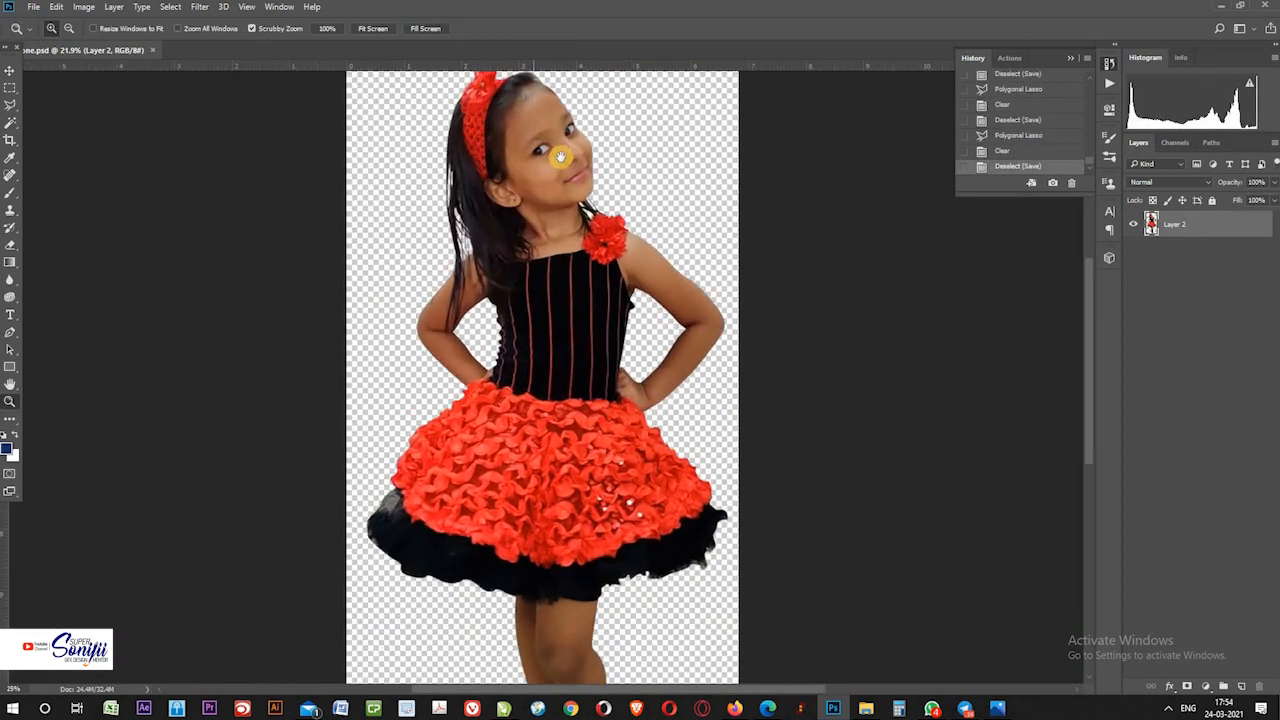
- Brighten the cutout girl with a Curves adjustment that lifts the upper midtones of the RGB channel
left_click(71, 8)
mouse_move(104, 40)
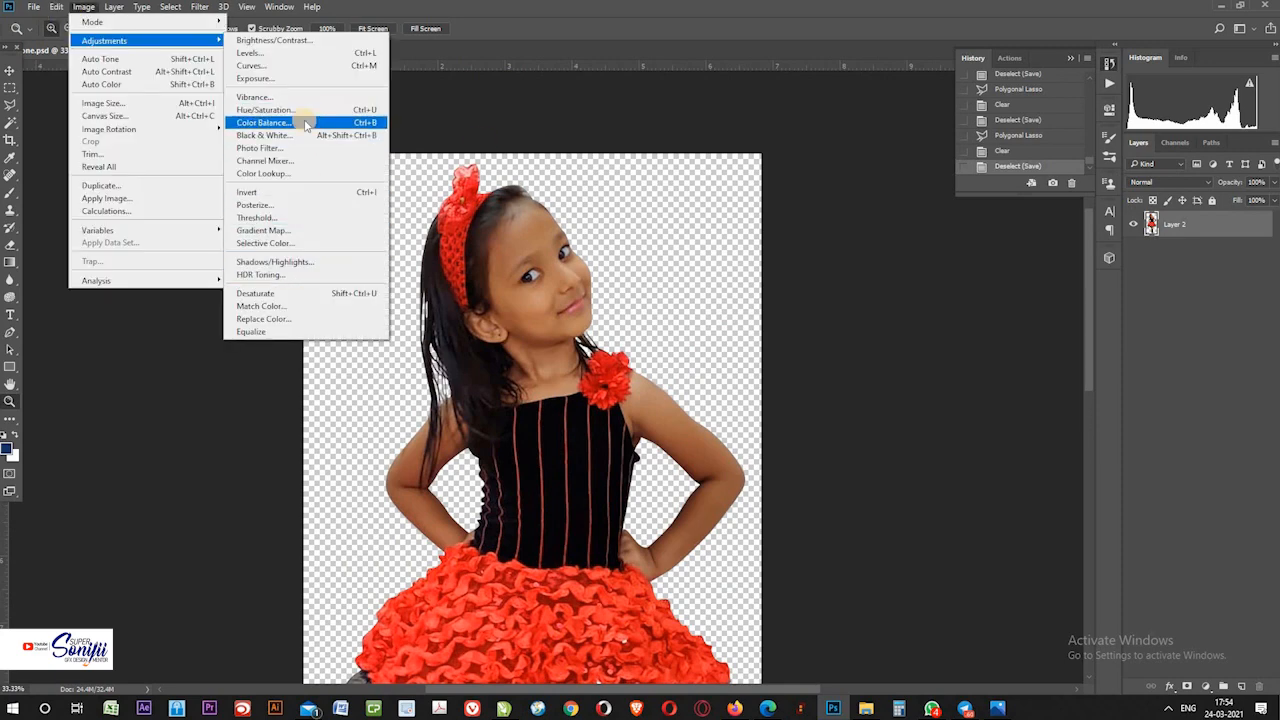
key("Return")
left_click_drag(912, 253, 946, 251)
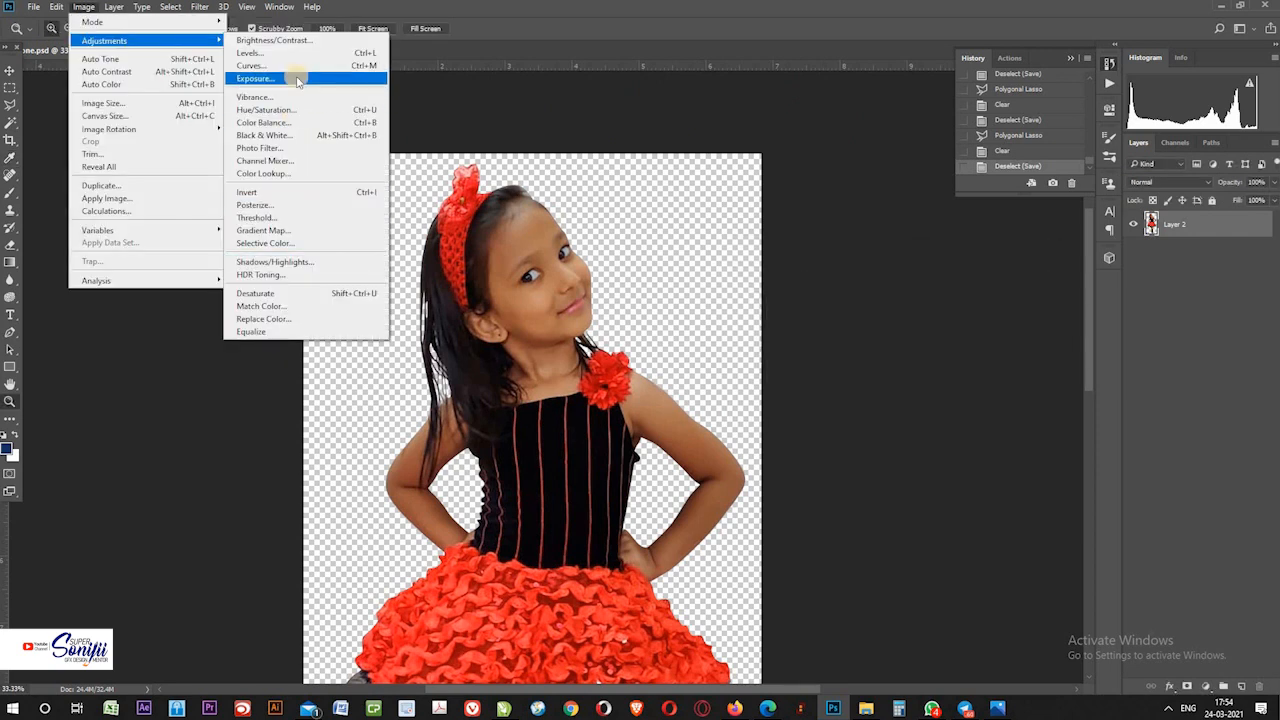
left_click(303, 66)
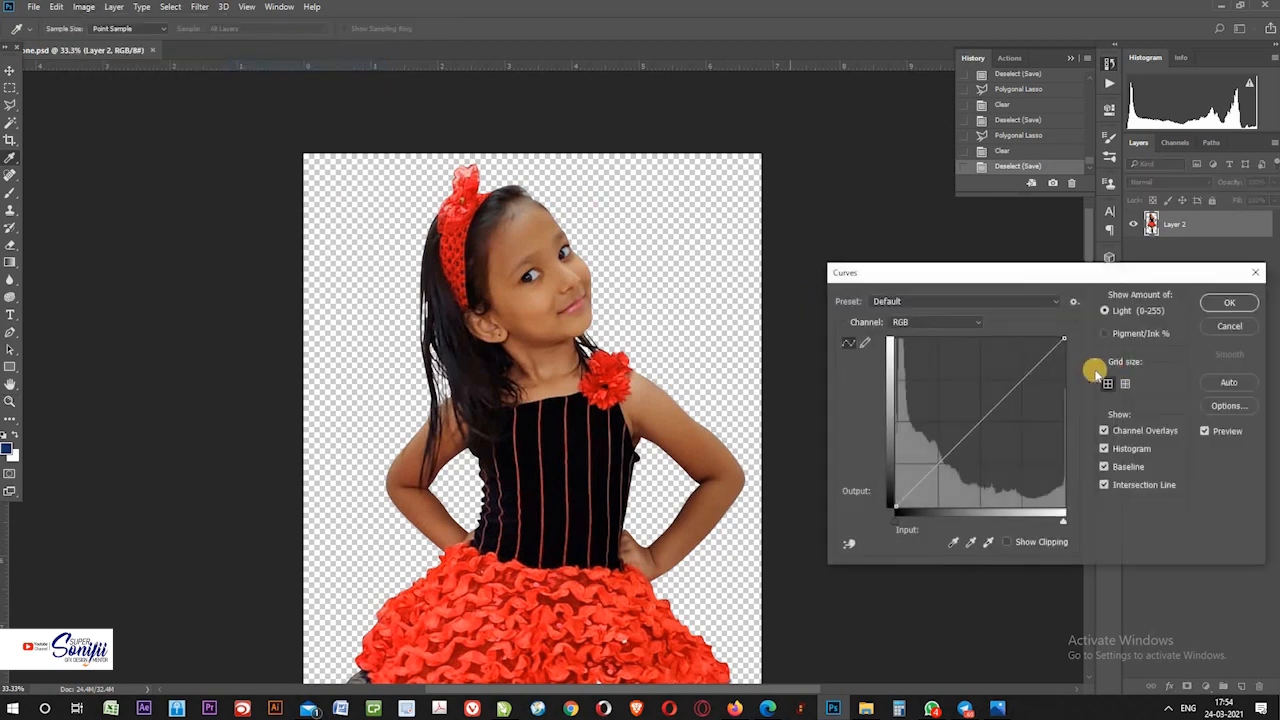
left_click_drag(1113, 276, 1141, 294)
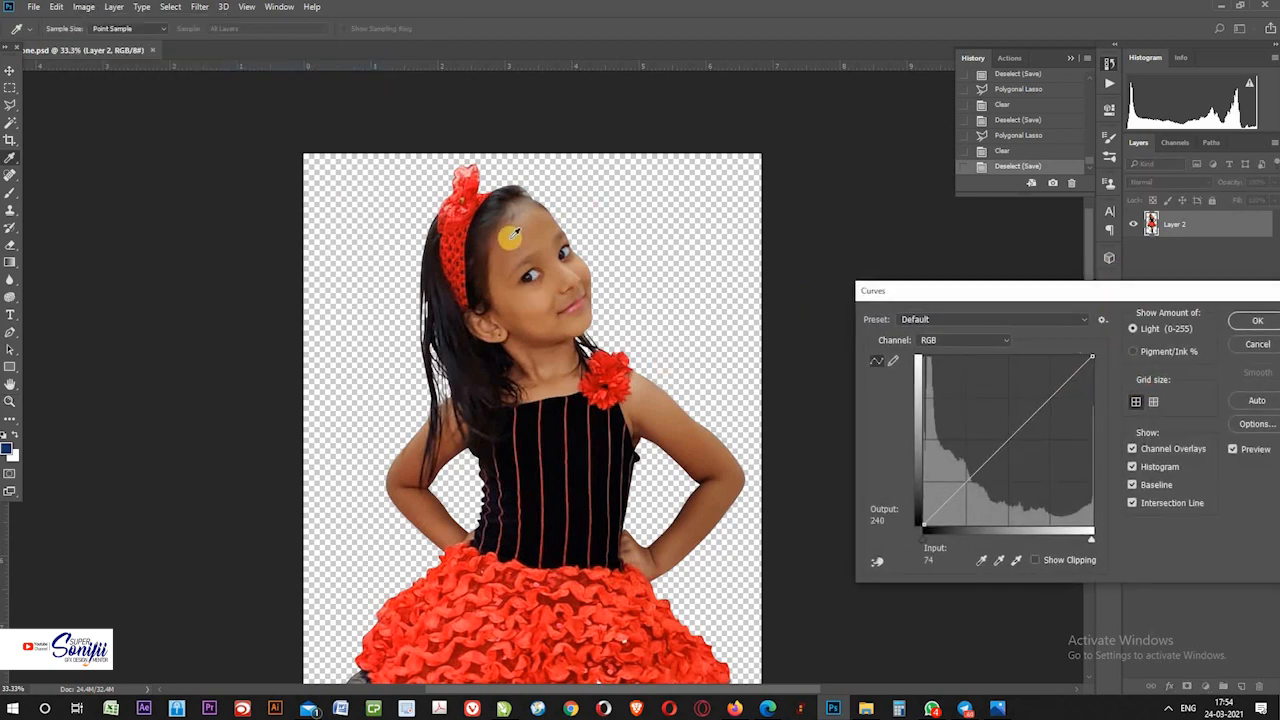
left_click(1031, 414)
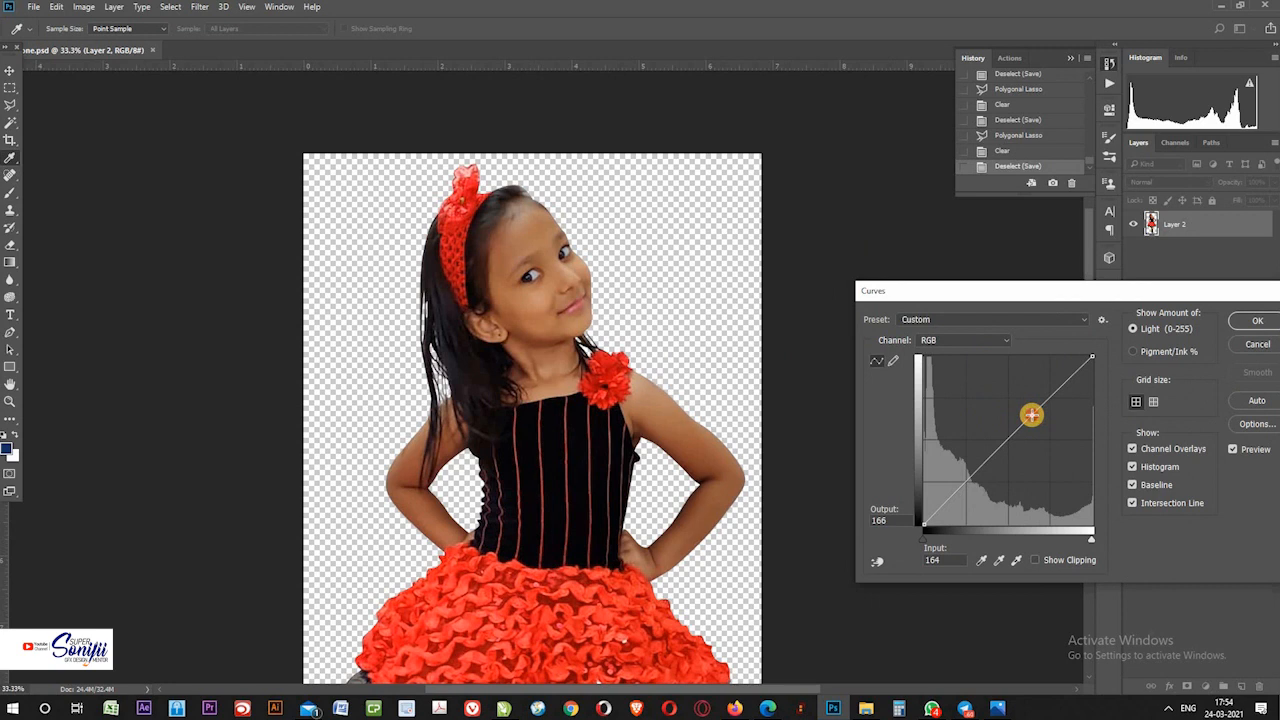
left_click_drag(1031, 414, 1031, 402)
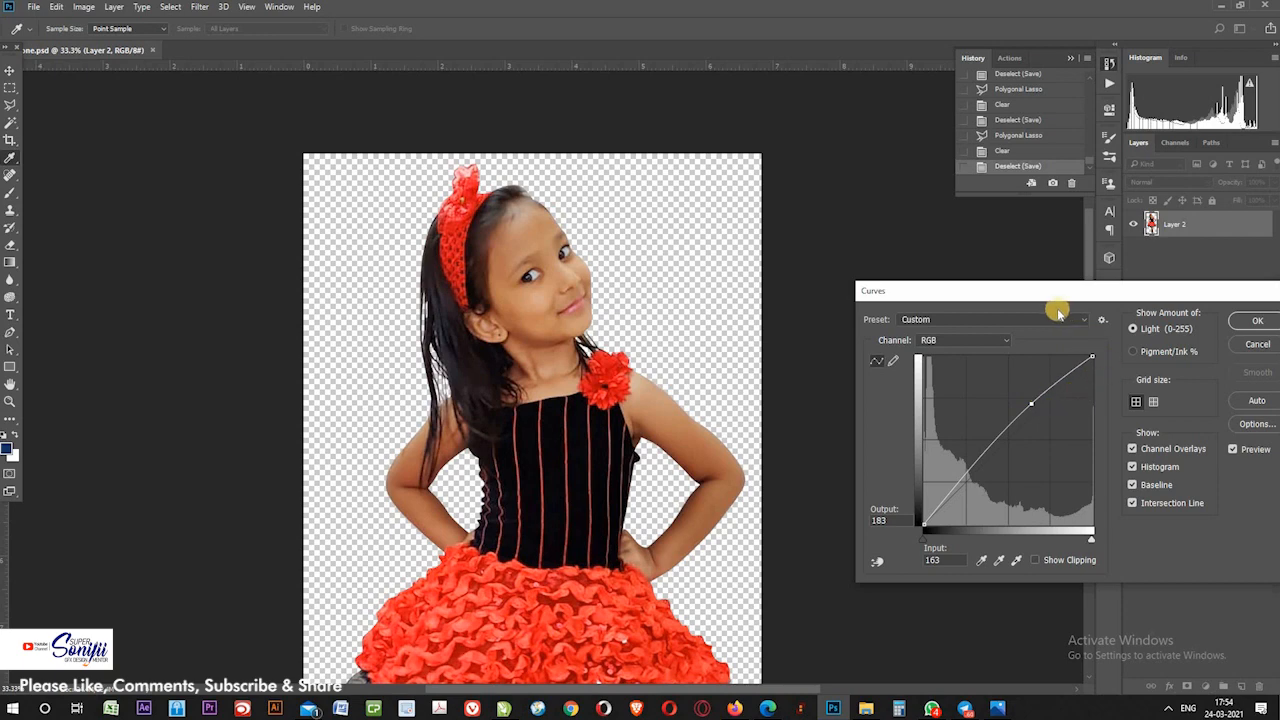
left_click_drag(1036, 390, 1050, 378)
left_click(1050, 375)
left_click(1259, 319)
- Examine the girl's face and hair up close at 100% magnification
key("z")
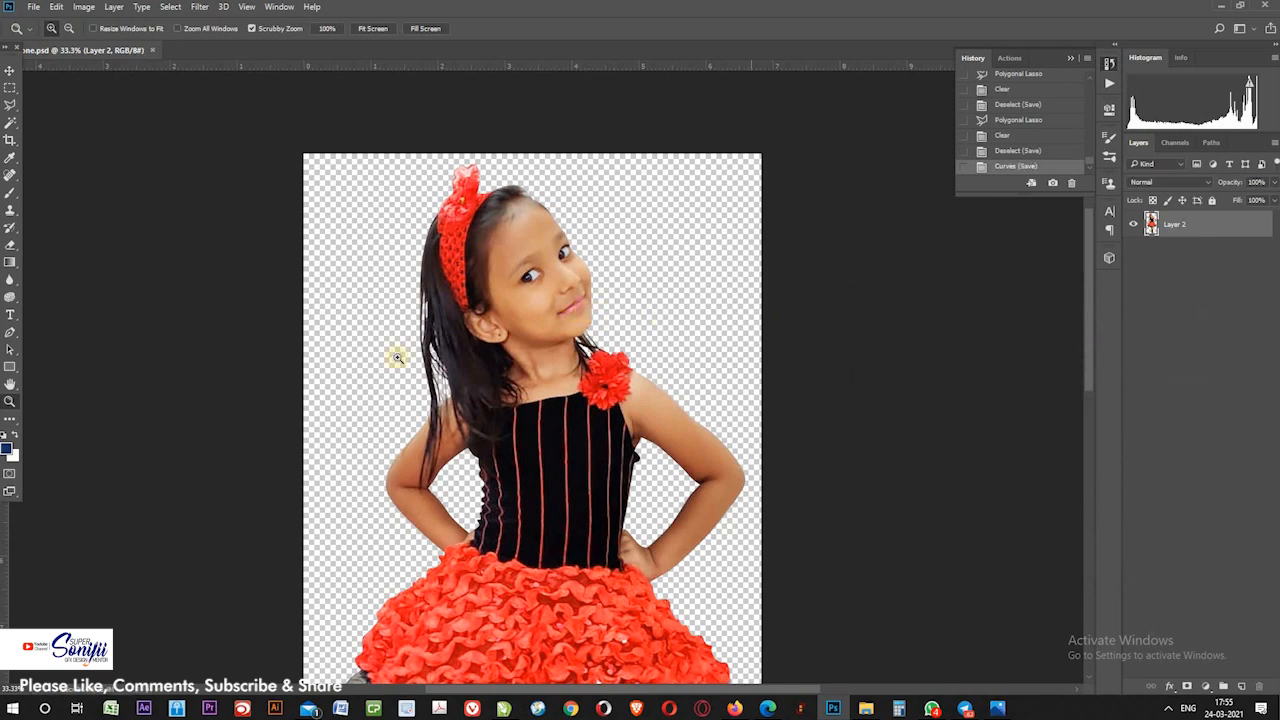
left_click(539, 244)
right_click(541, 246)
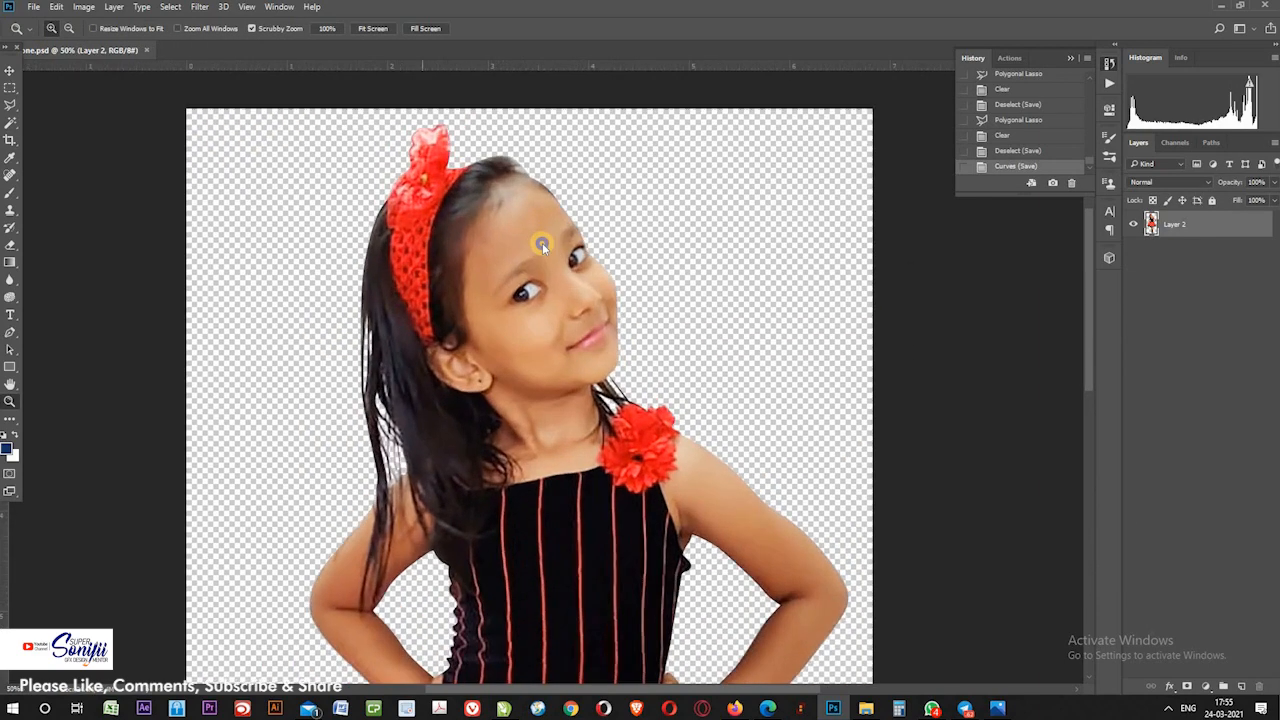
left_click(590, 268)
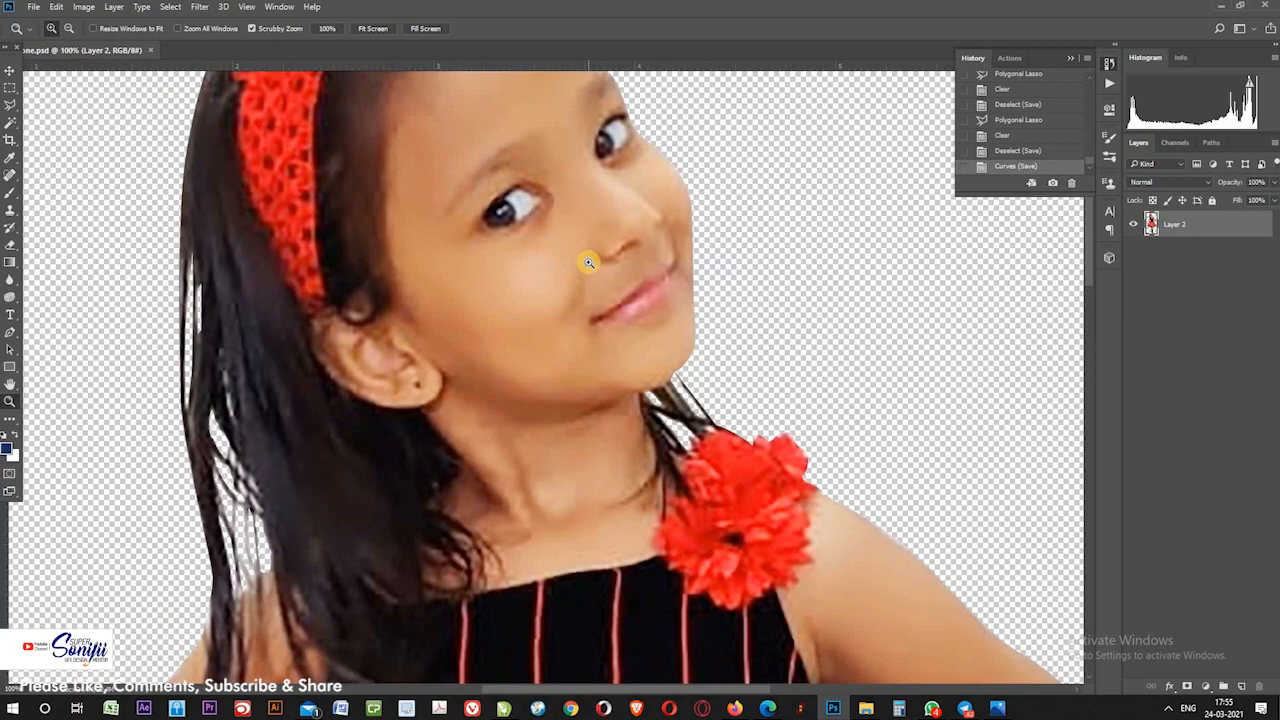